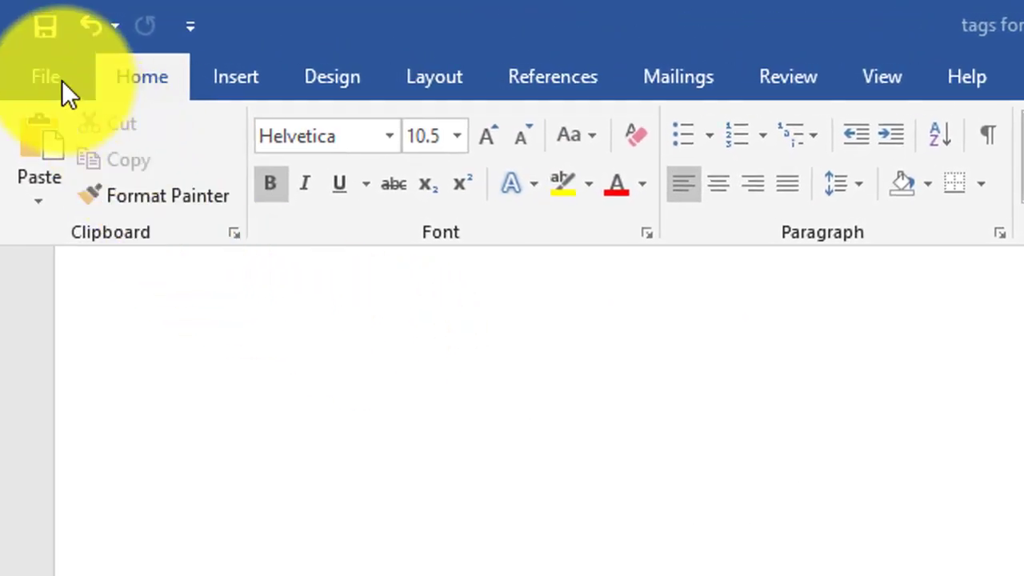
Open the File menu's New page to see the blank document and templates.
click(50, 73)
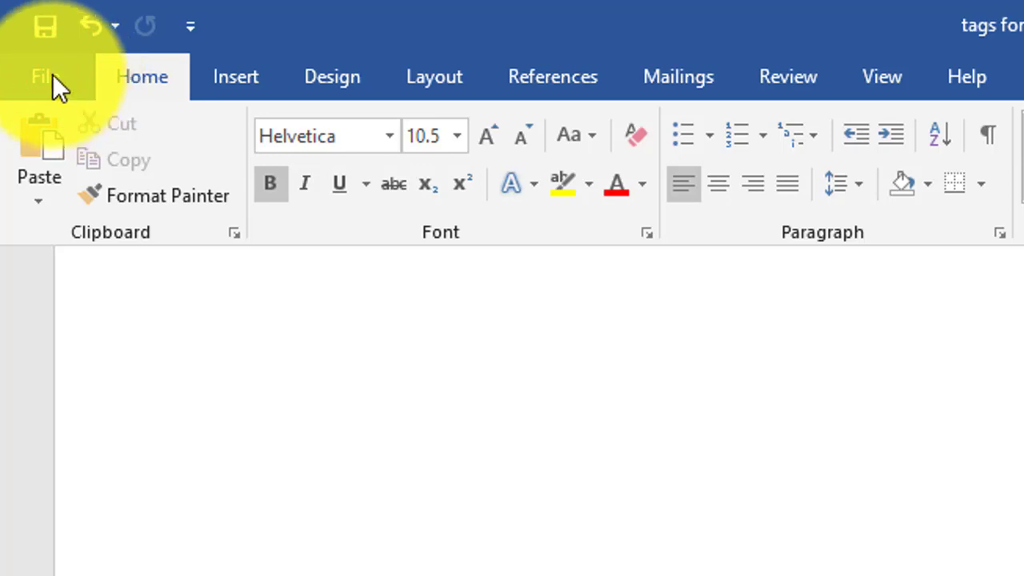
click(53, 74)
click(36, 210)
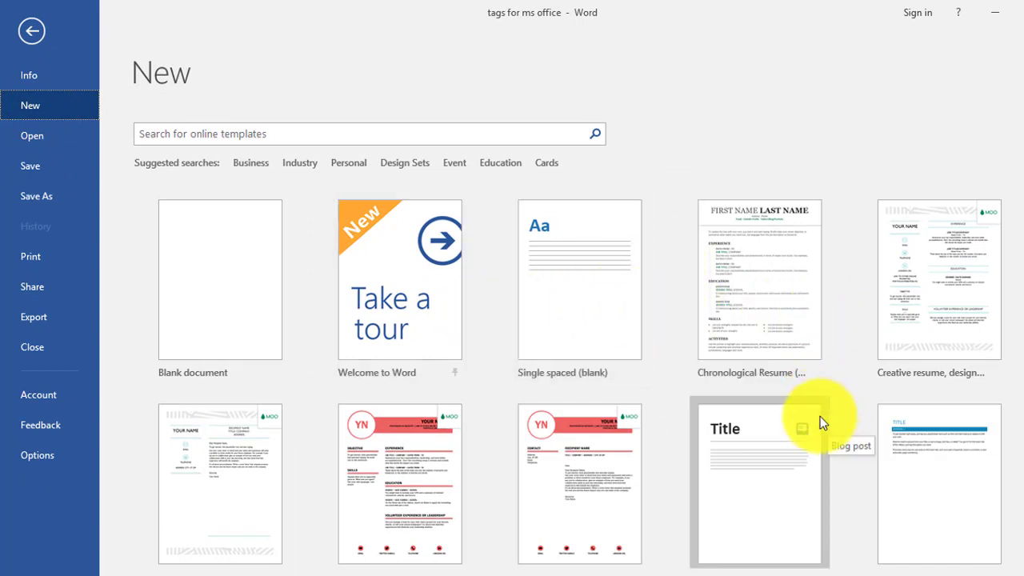
Create a new blank document, Document2.
scroll(677, 375, down, 3)
scroll(677, 375, up, 3)
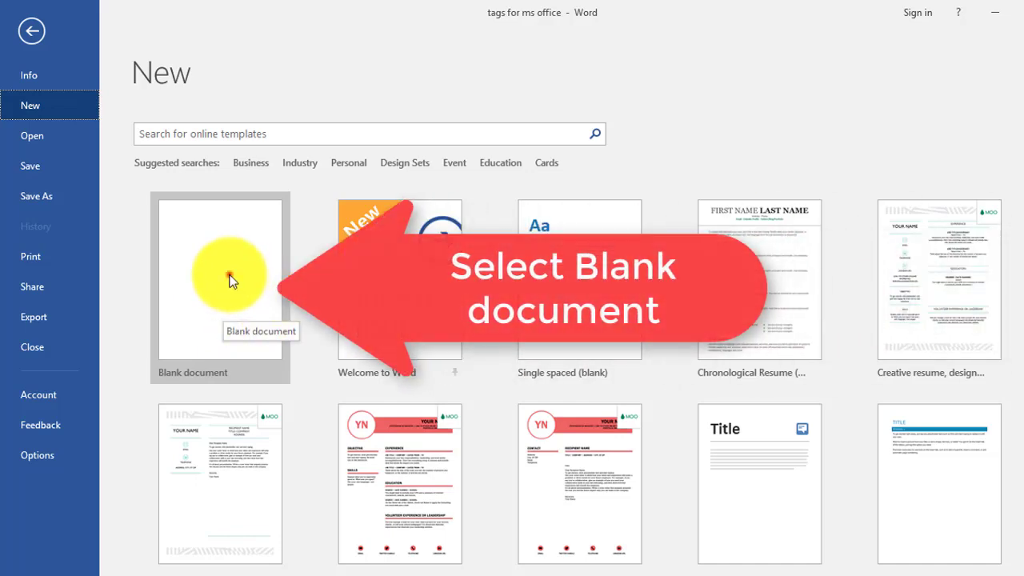
click(230, 279)
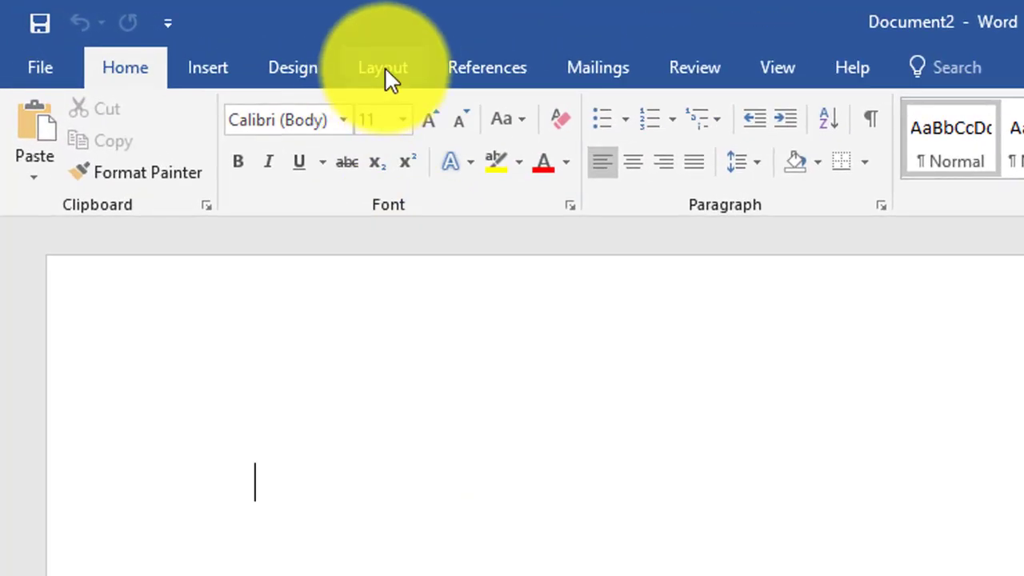
Set Document2's paper size to A4 from the Layout settings.
click(384, 67)
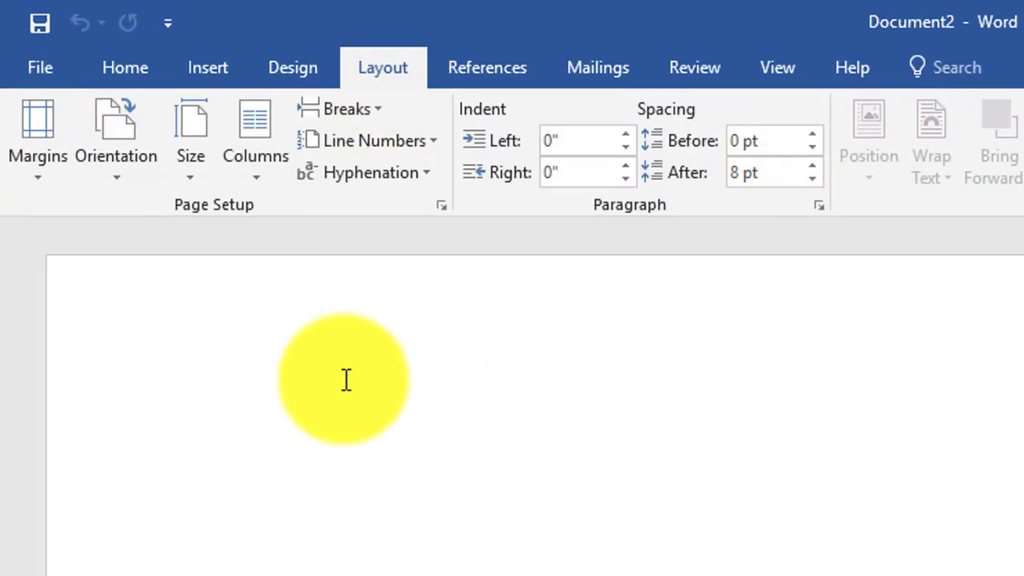
click(189, 166)
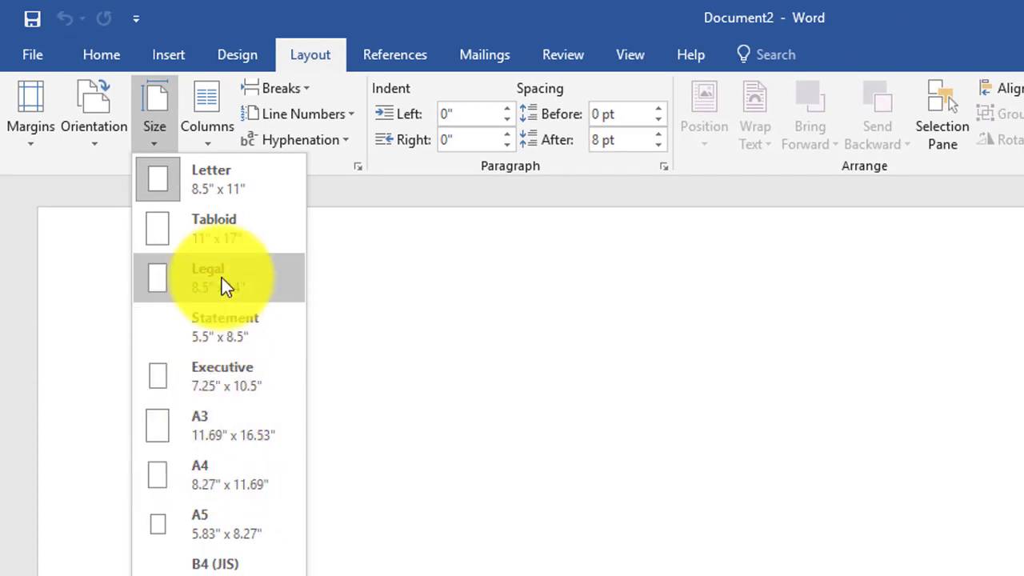
click(210, 476)
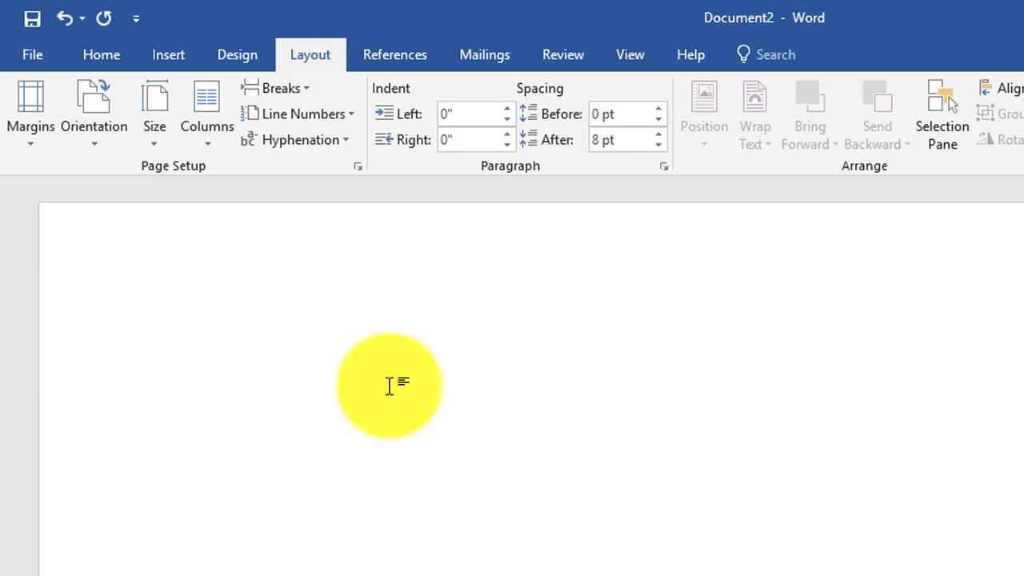
click(27, 141)
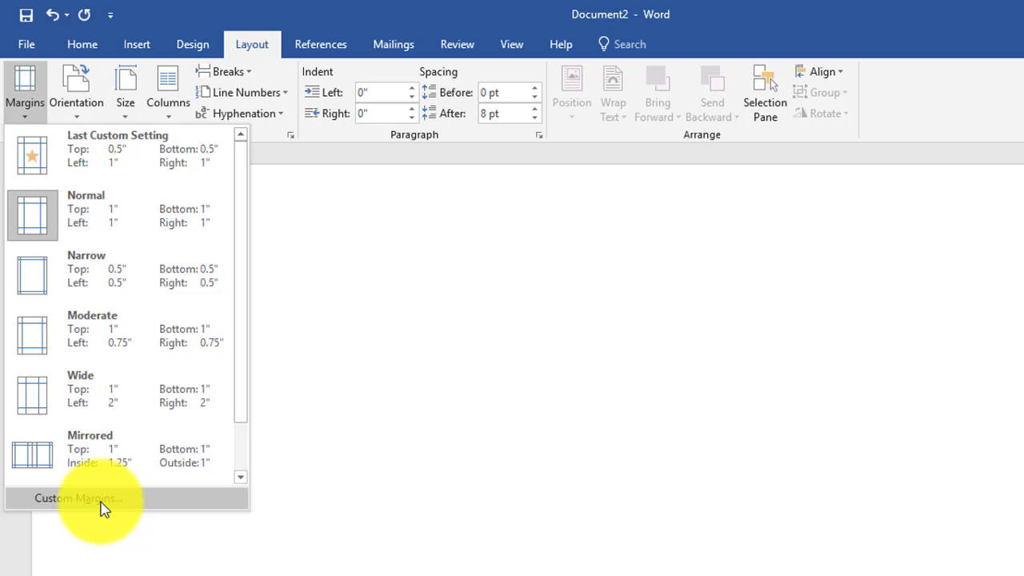
Set custom top and bottom margins of 0.5 inch, leaving left and right at 1 inch.
click(102, 509)
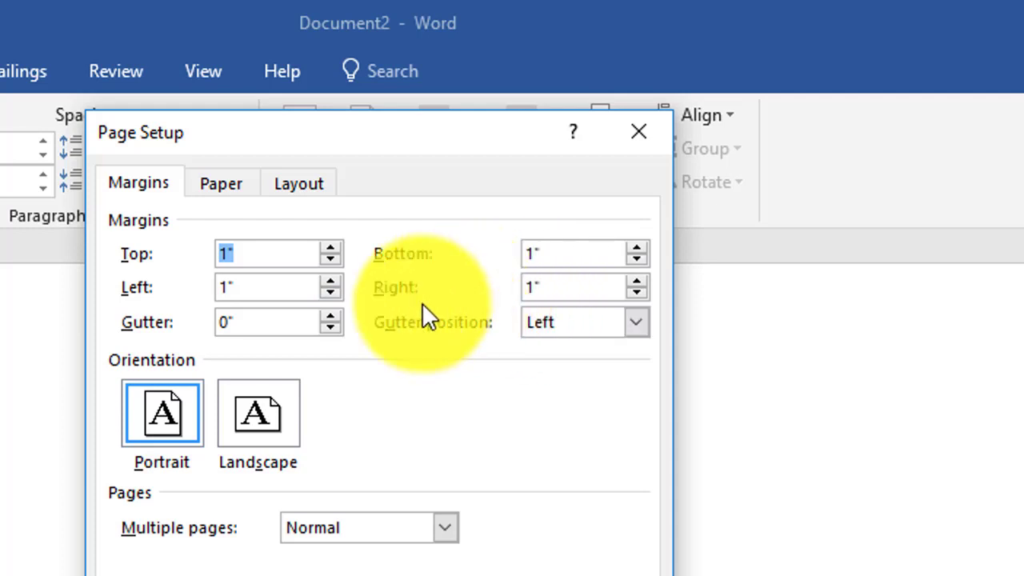
click(329, 259)
click(329, 260)
click(328, 259)
click(329, 259)
click(329, 259)
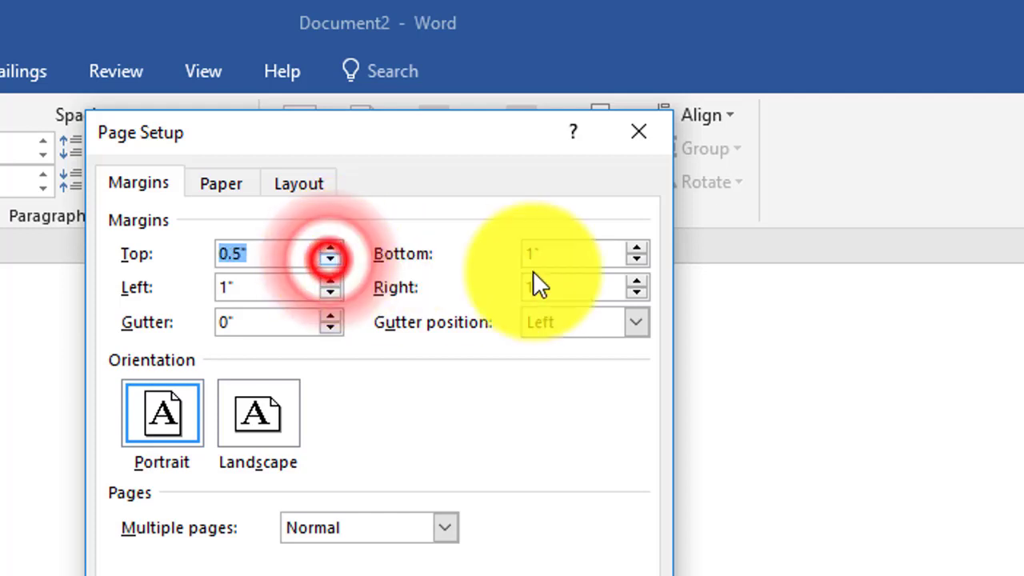
click(636, 260)
click(636, 260)
click(636, 260)
click(636, 259)
click(636, 260)
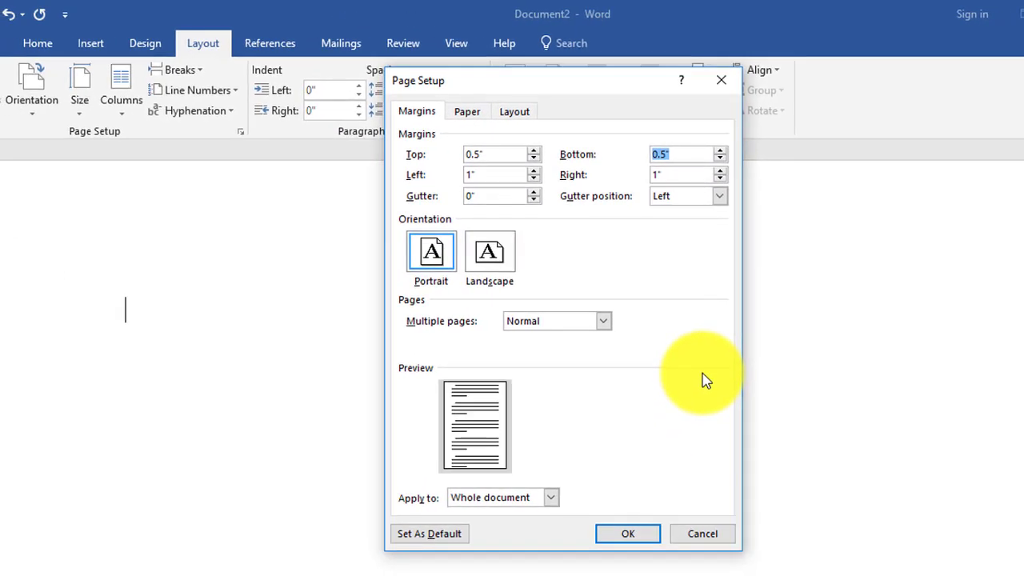
click(645, 532)
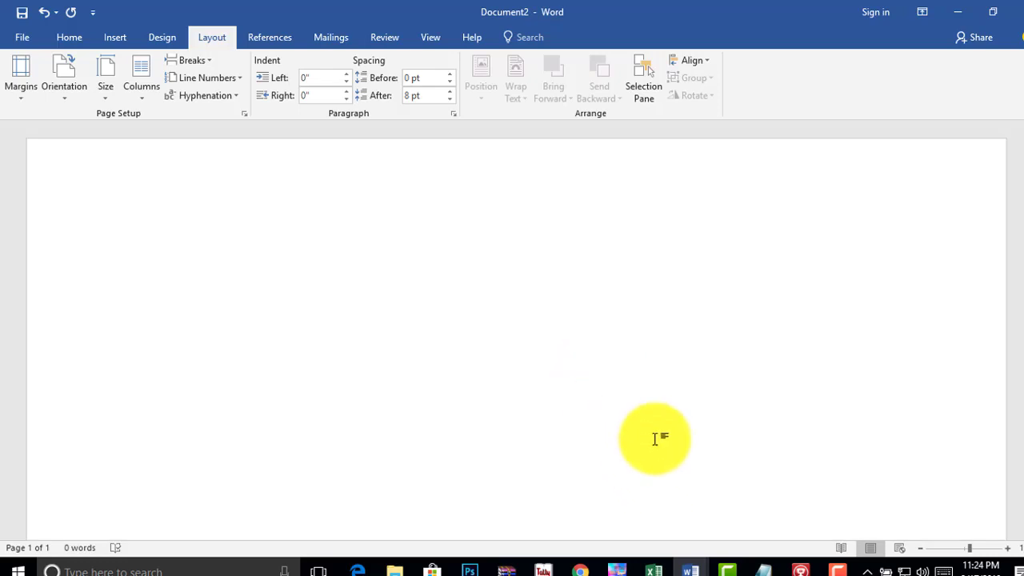
click(693, 568)
click(732, 512)
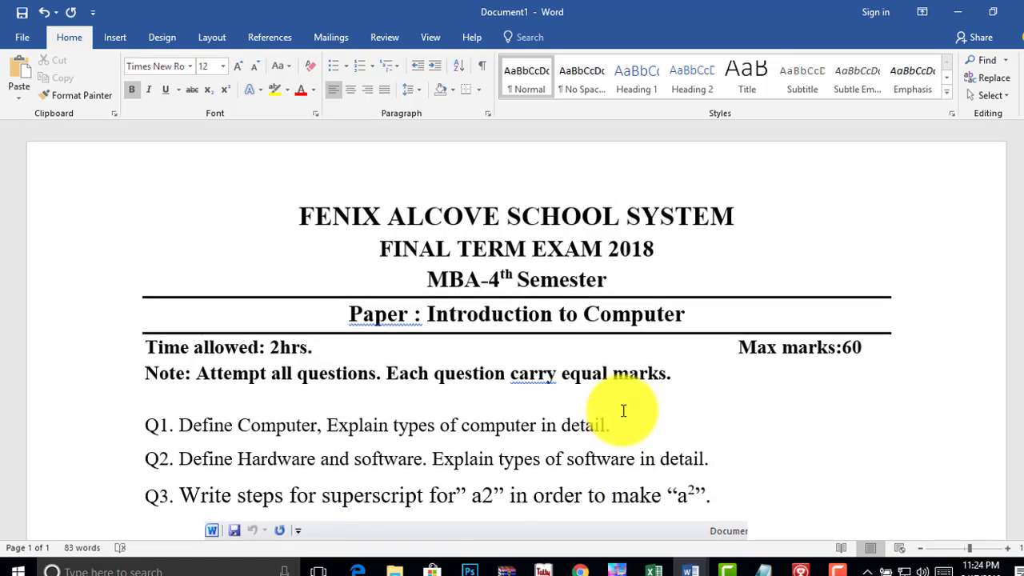
drag(292, 218, 732, 213)
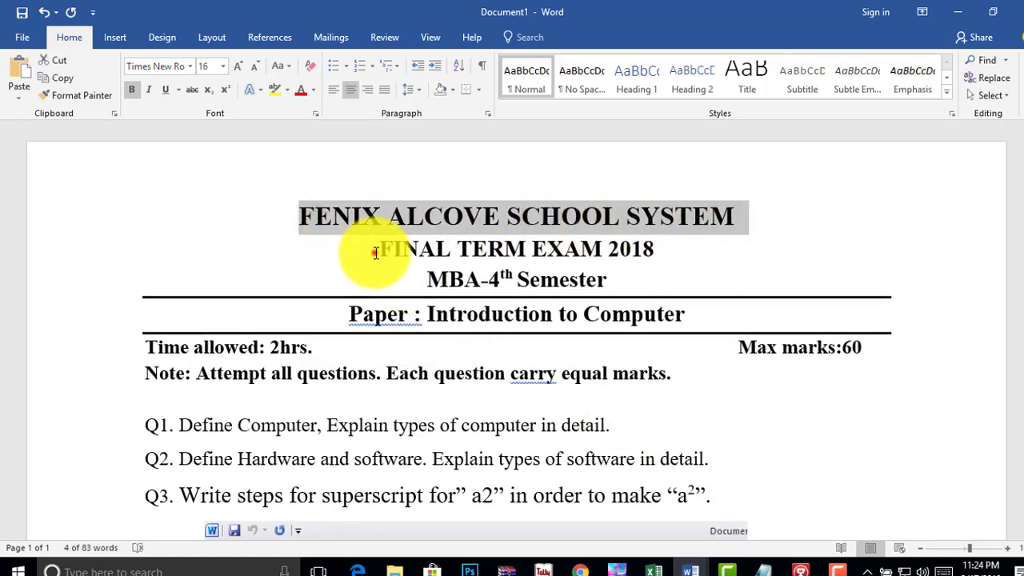
drag(376, 250, 648, 249)
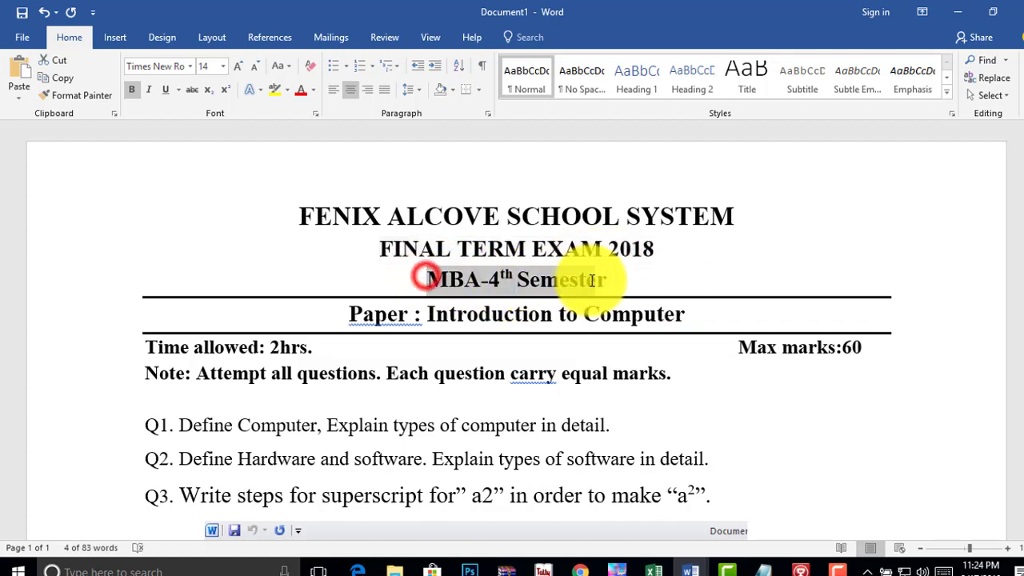
drag(426, 277, 615, 285)
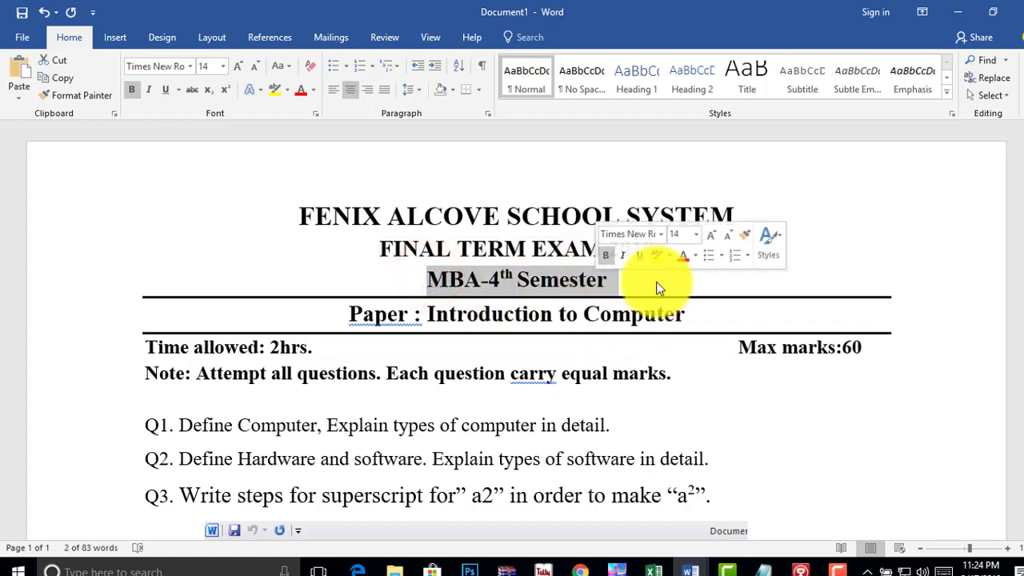
drag(350, 316, 685, 315)
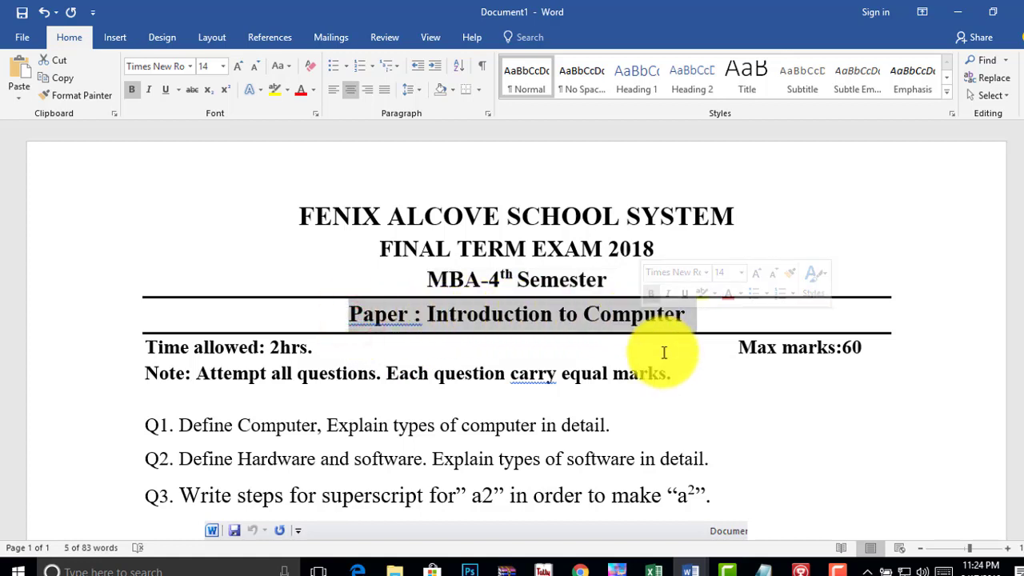
scroll(656, 364, down, 2)
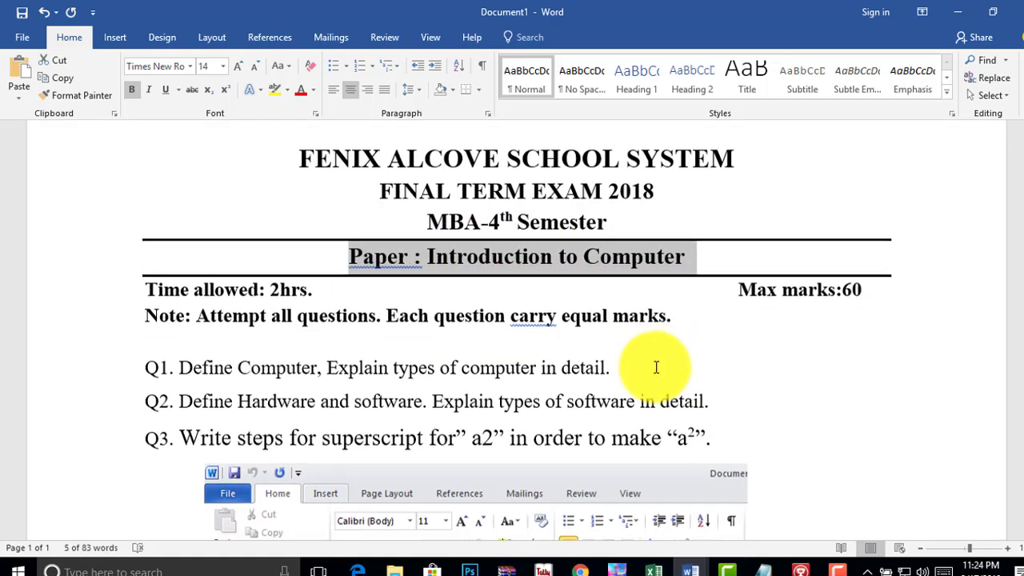
scroll(656, 367, down, 5)
scroll(655, 364, up, 8)
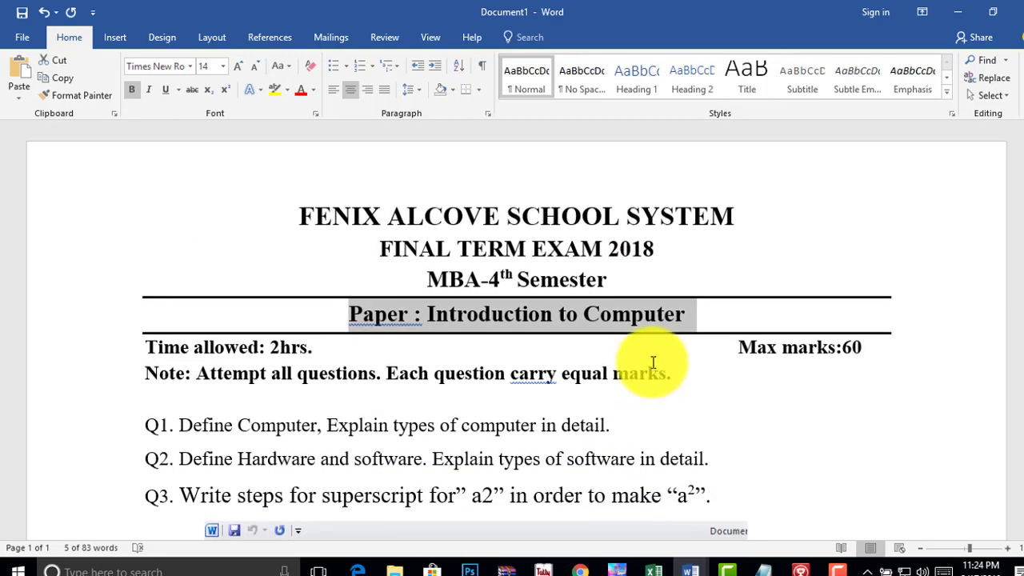
click(692, 570)
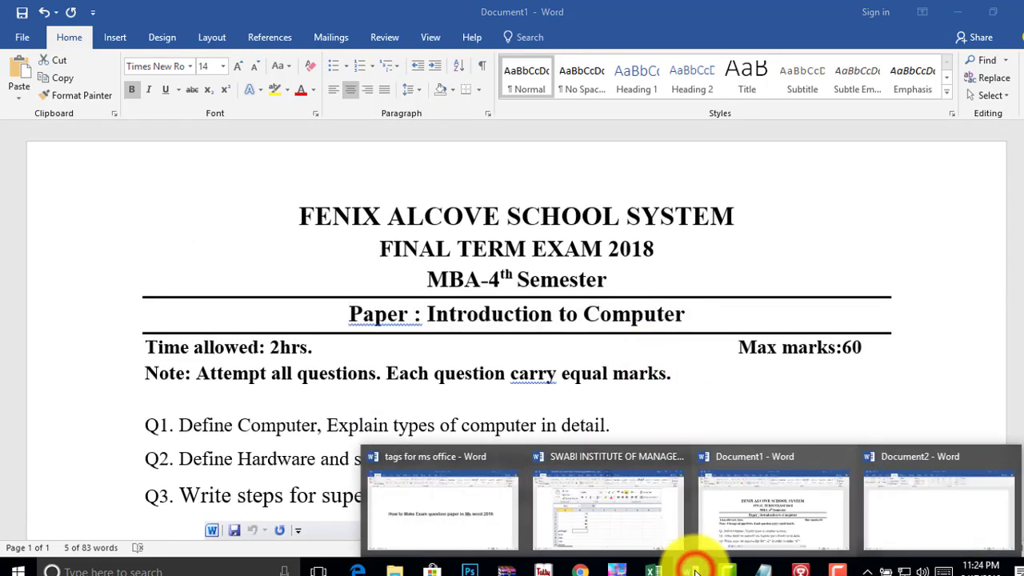
click(898, 507)
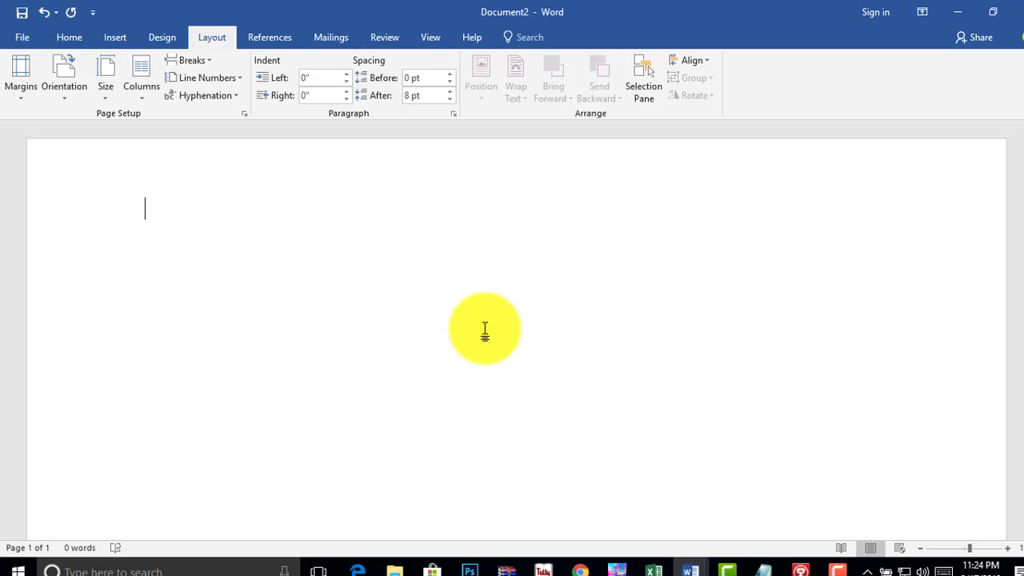
Type the heading 'FENIX ALCOVE SCHOOL SYSTEM' and centre it with Ctrl+E.
text(FENIX )
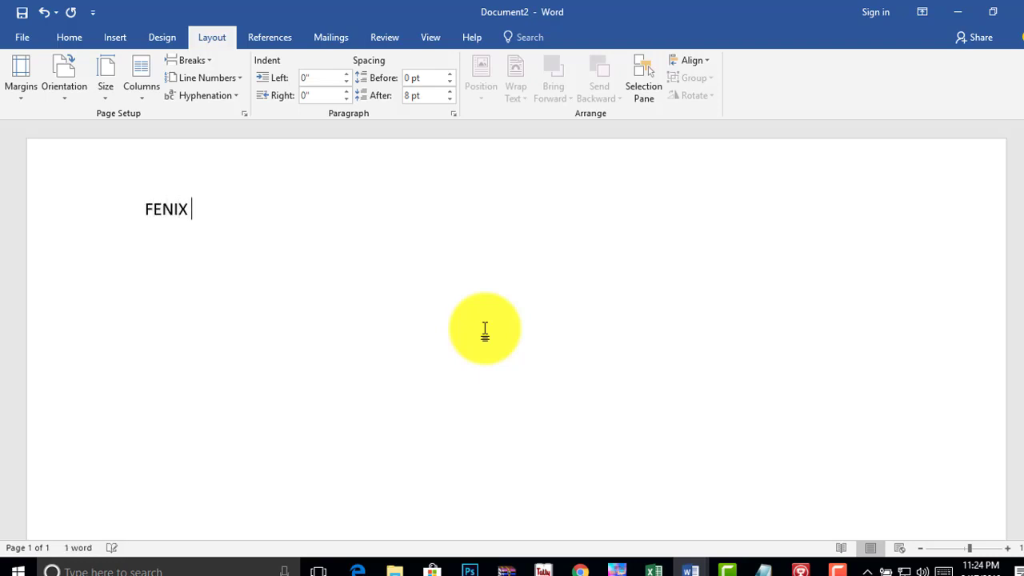
text(ALCOVE SCH)
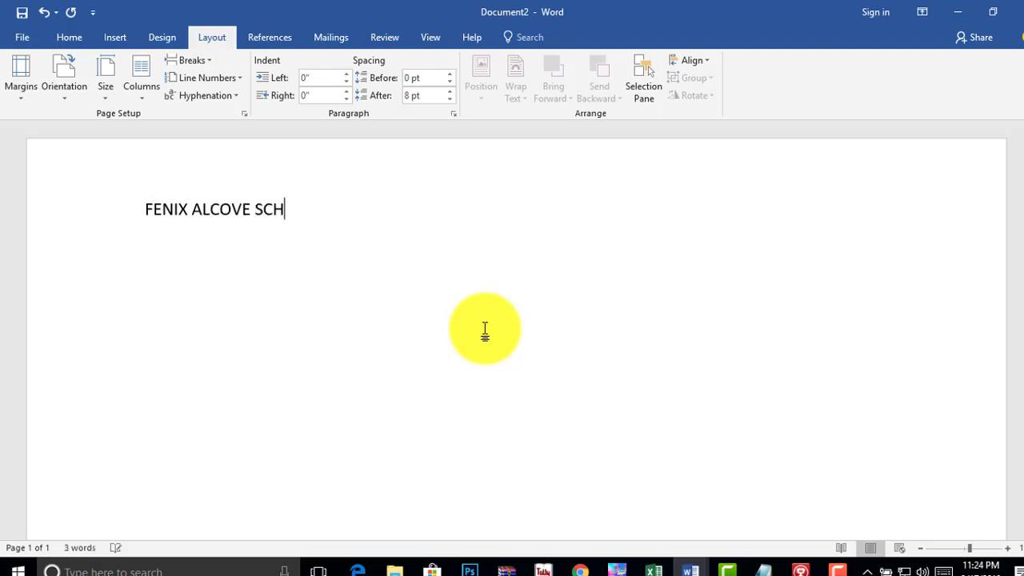
text(OOL SYSTEM)
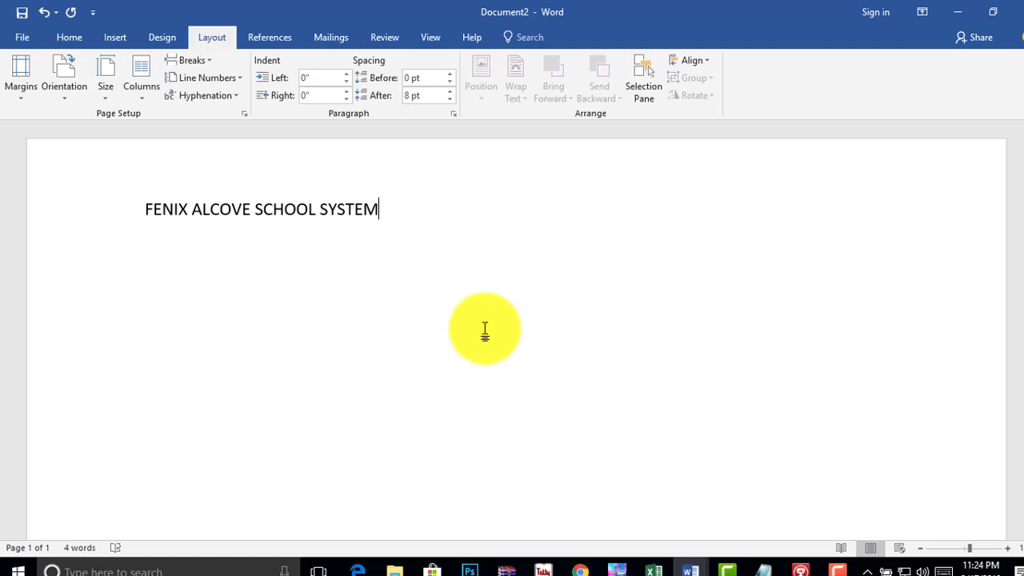
key(ctrl+e)
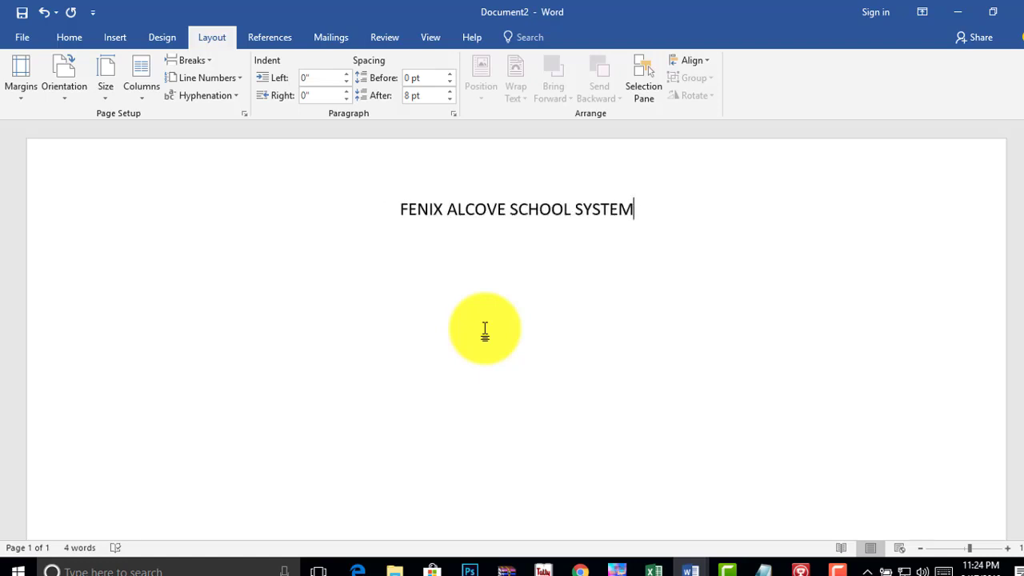
Format the FENIX ALCOVE SCHOOL SYSTEM title as 16 pt bold Times New Roman.
drag(392, 210, 693, 211)
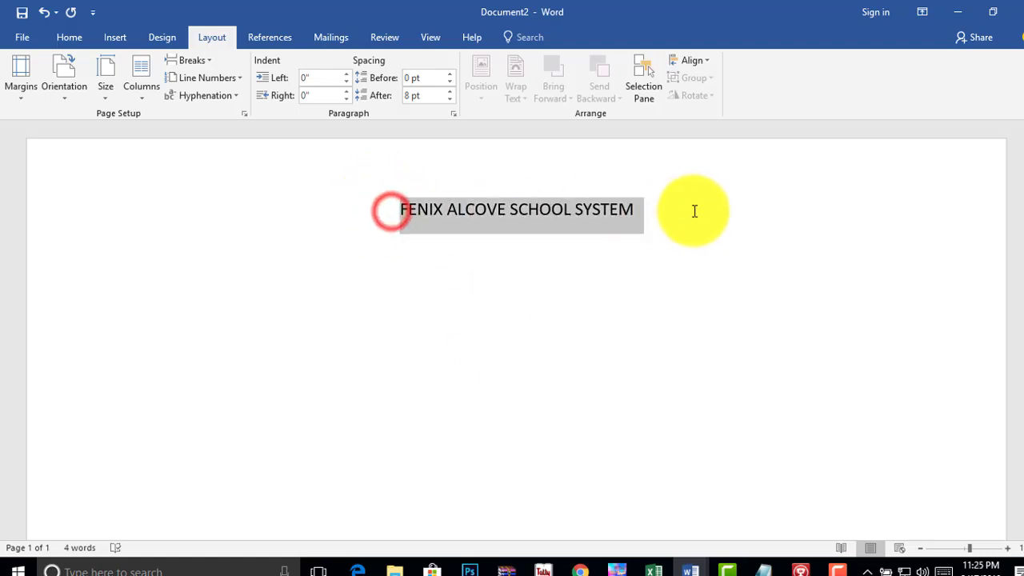
click(69, 37)
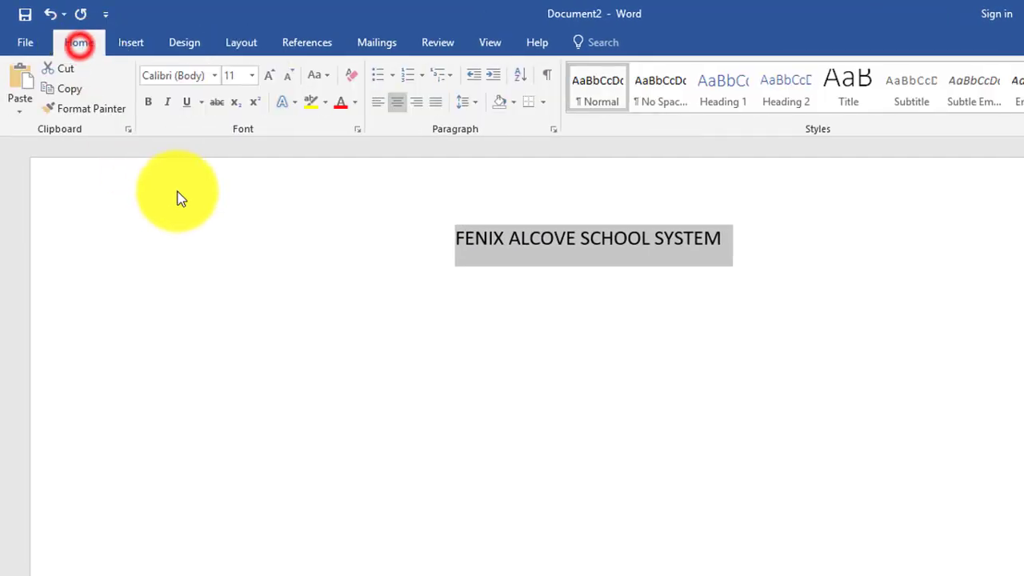
click(230, 75)
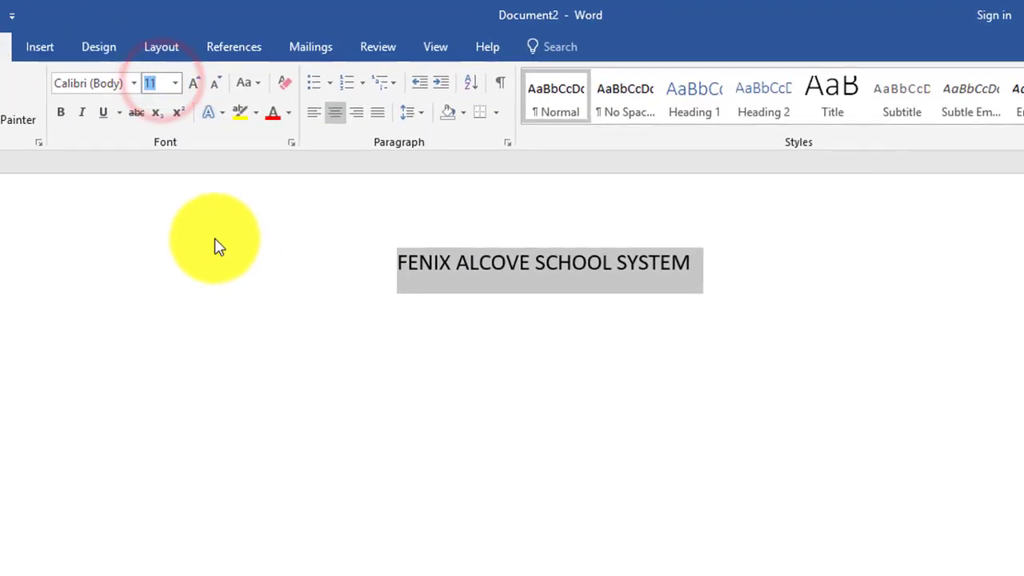
text(1)
key(Return)
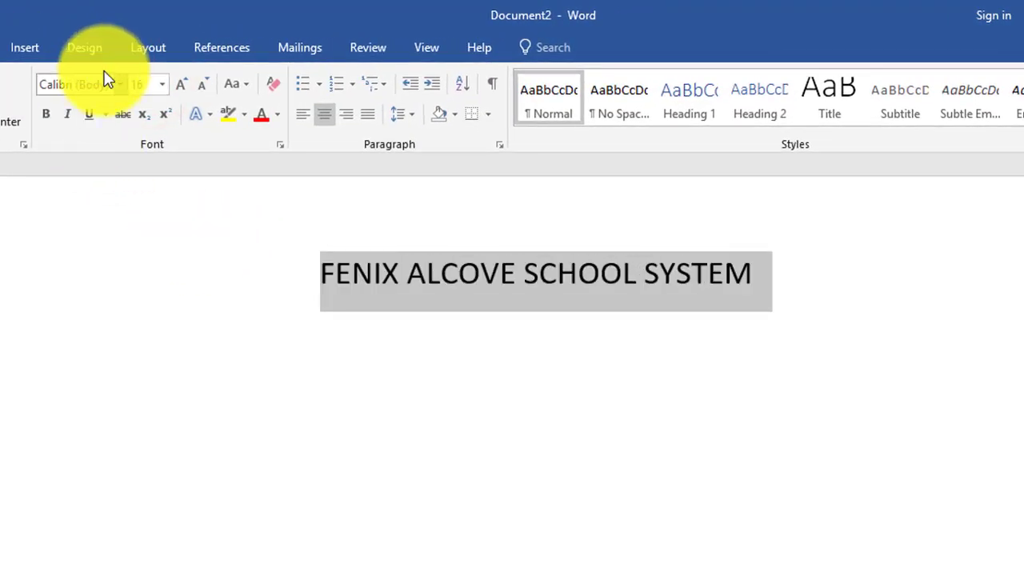
click(87, 85)
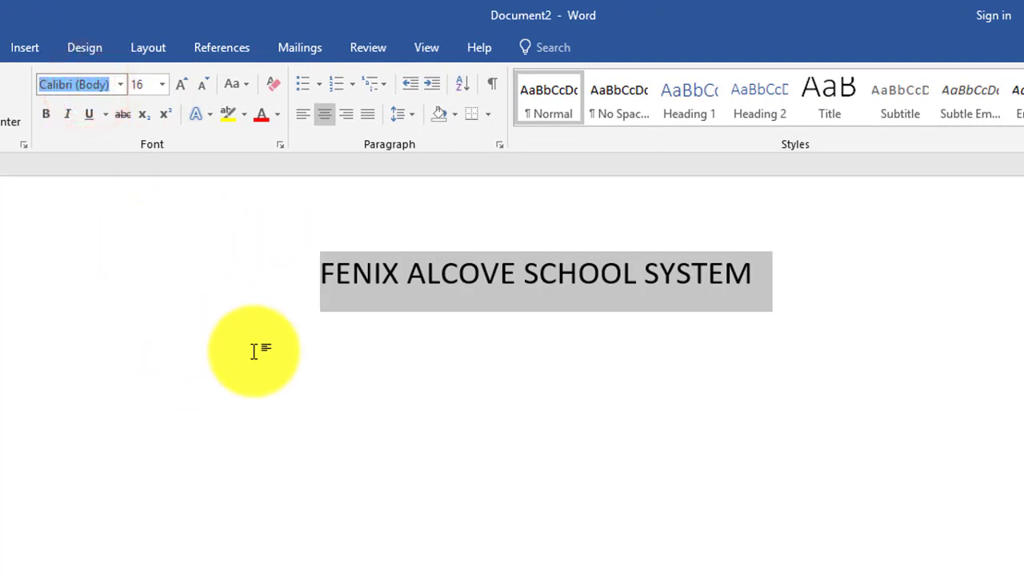
key(BackSpace)
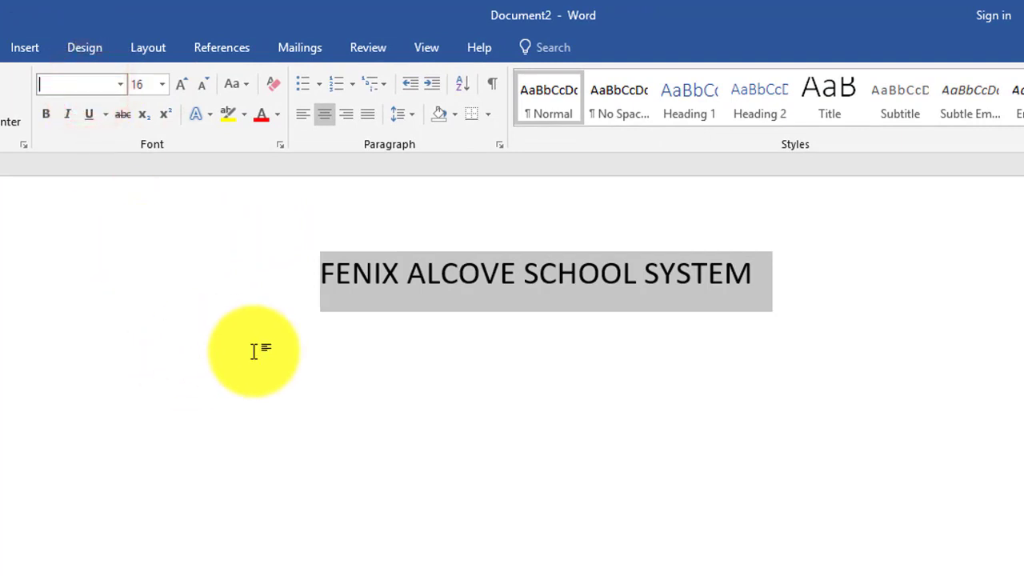
text(Times New Ro)
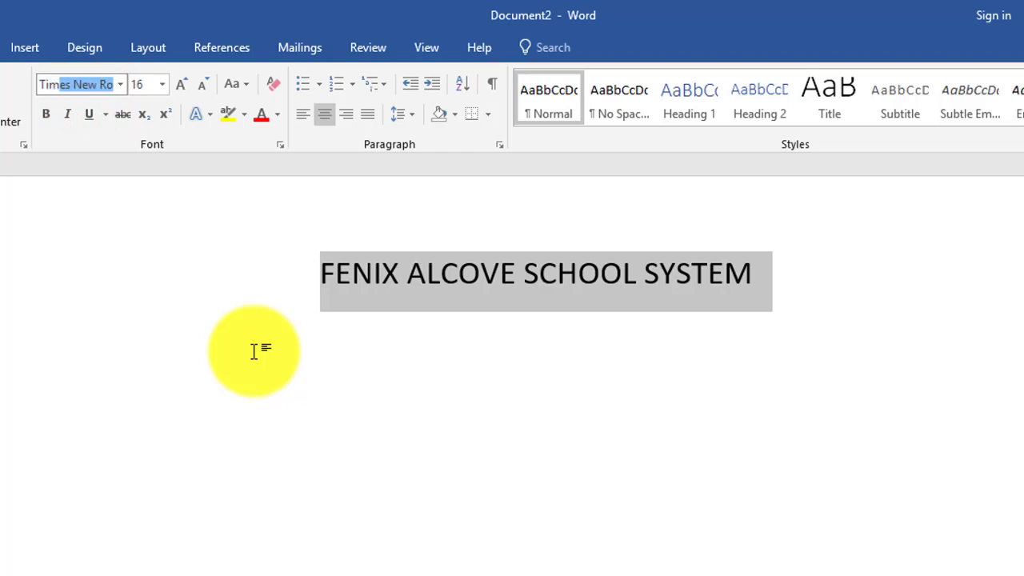
key(Return)
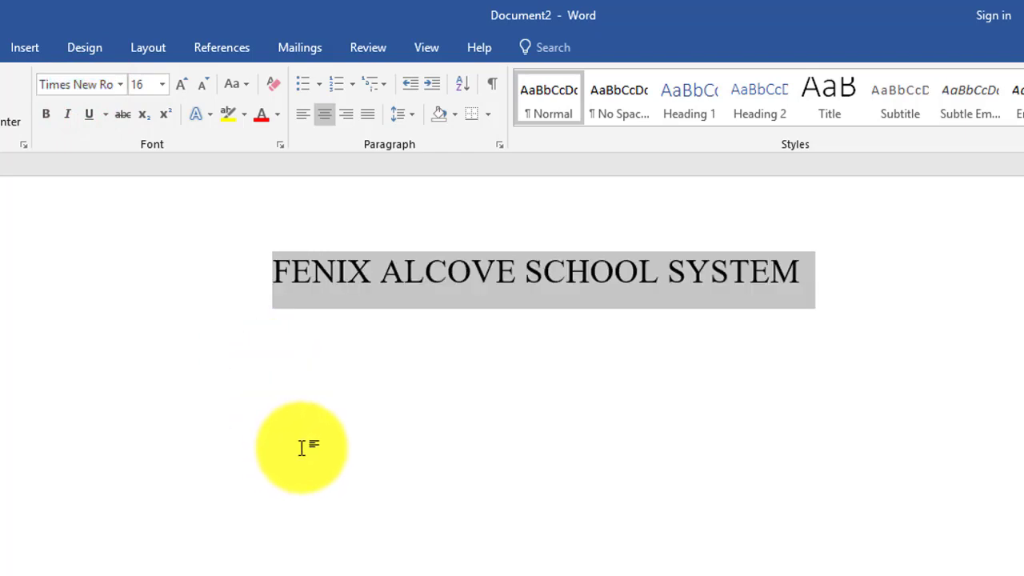
click(46, 114)
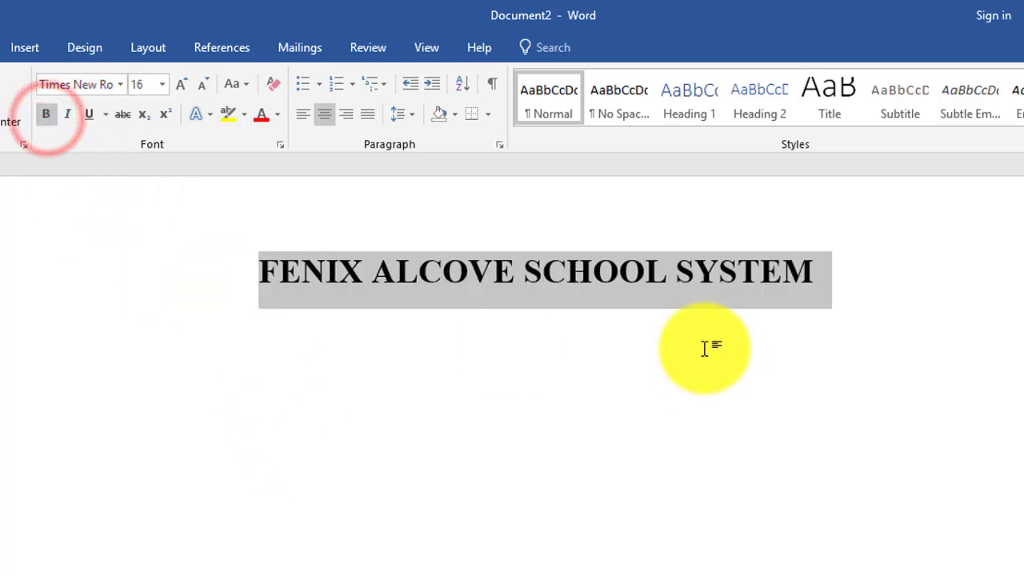
click(838, 280)
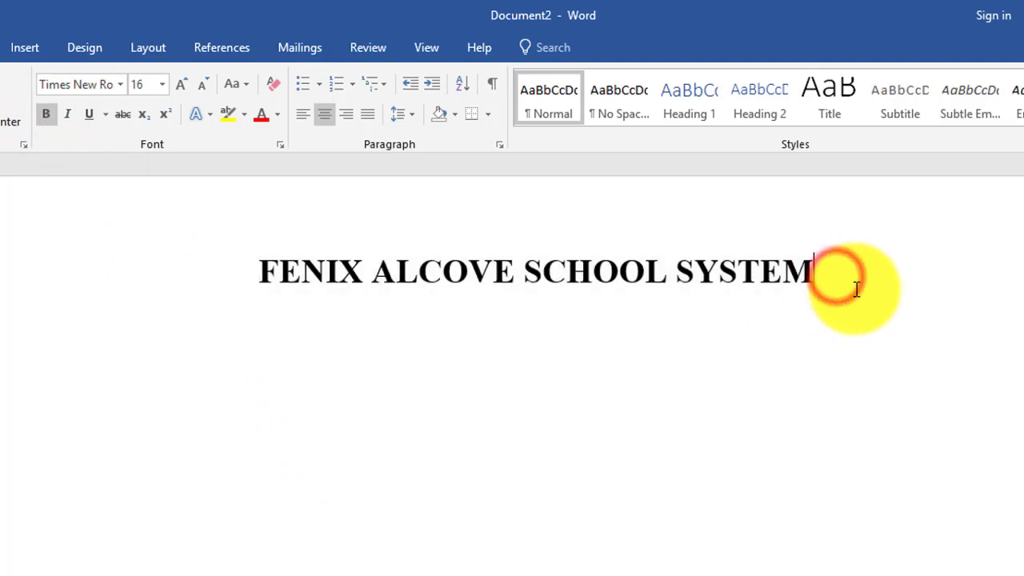
Add the lines 'Final Term Exam 2018' and 'MBA-3rd Semester' below the title.
key(Return)
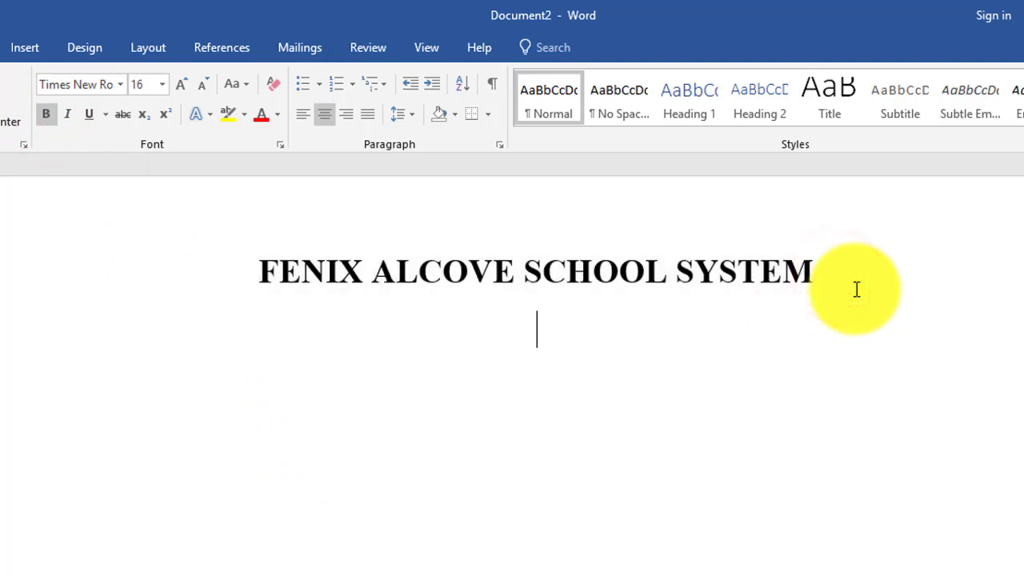
text(F)
text(inal Ter)
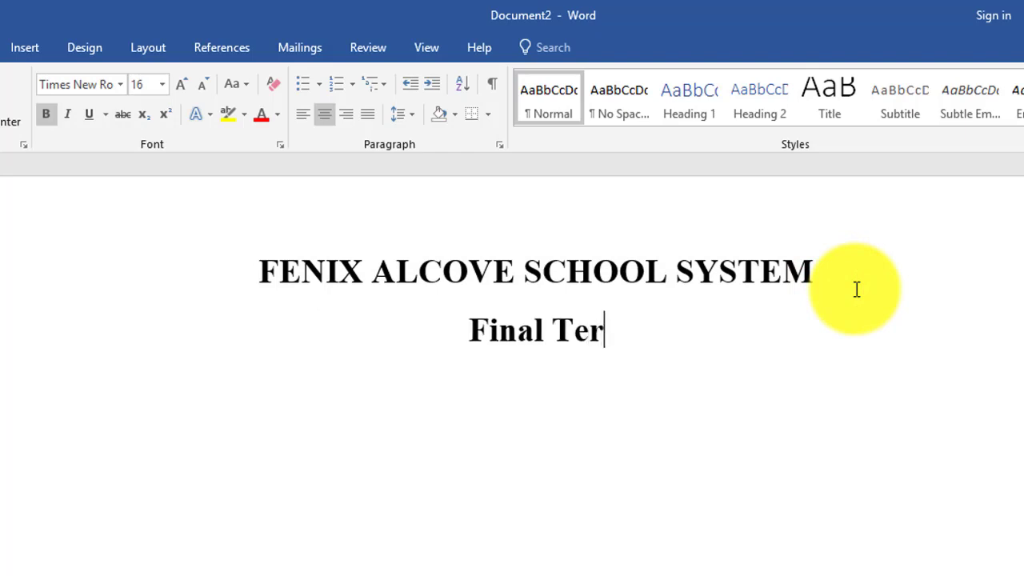
text(m exa)
key(BackSpace)
key(BackSpace)
key(BackSpace)
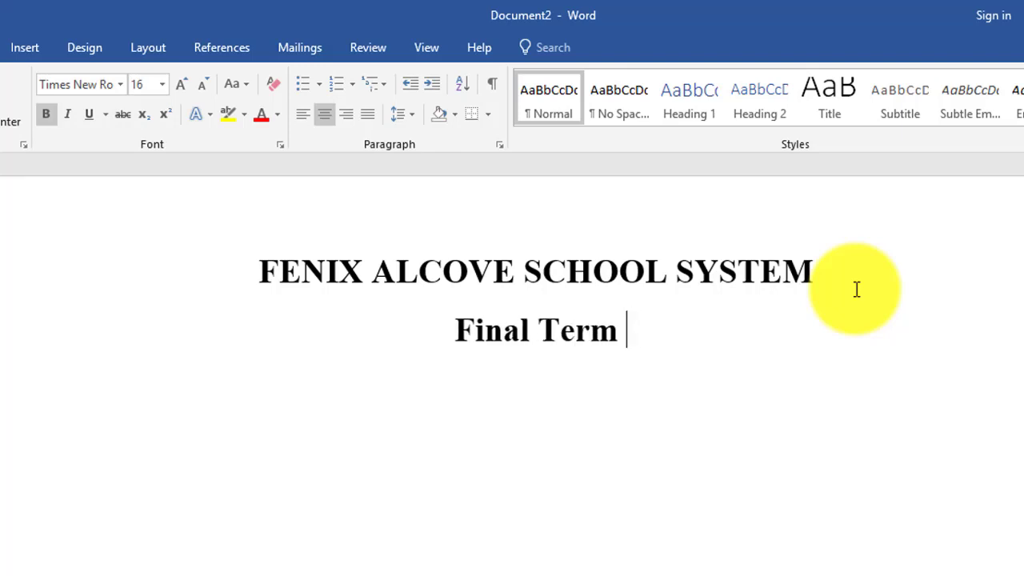
text(Exam20)
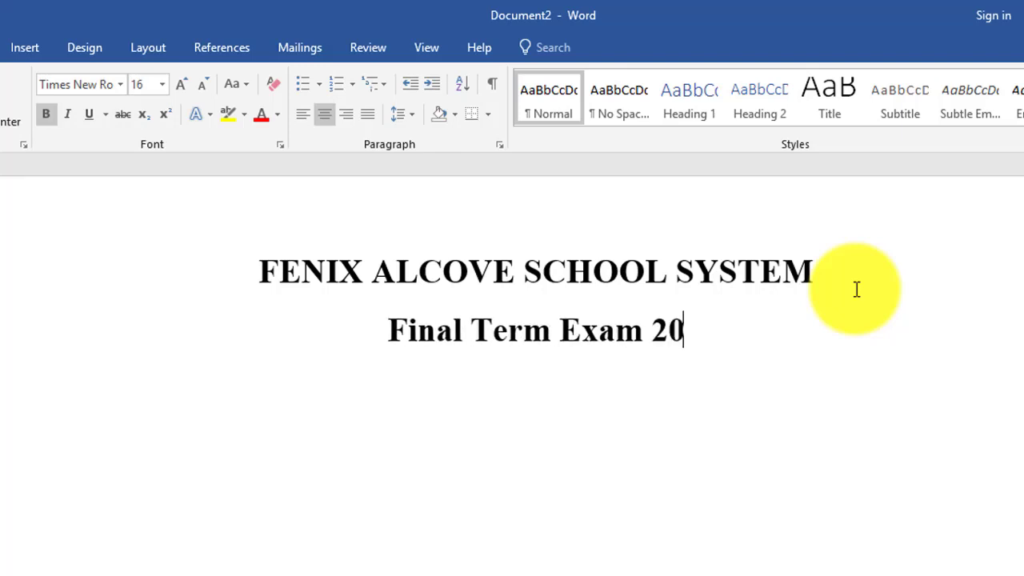
text(18)
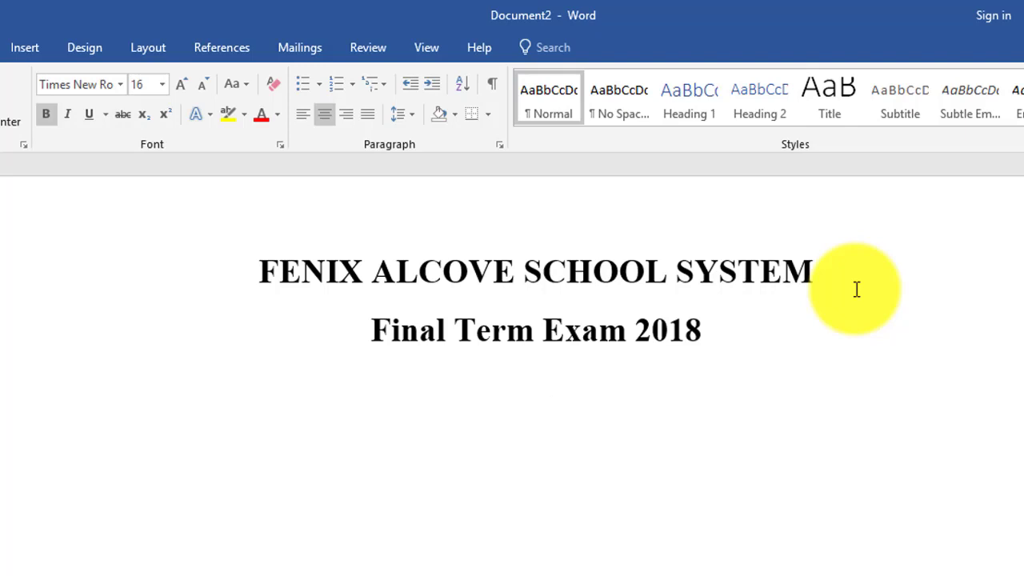
text(Mb)
key(BackSpace)
key(Return)
text(BA)
key(BackSpace)
key(BackSpace)
key(BackSpace)
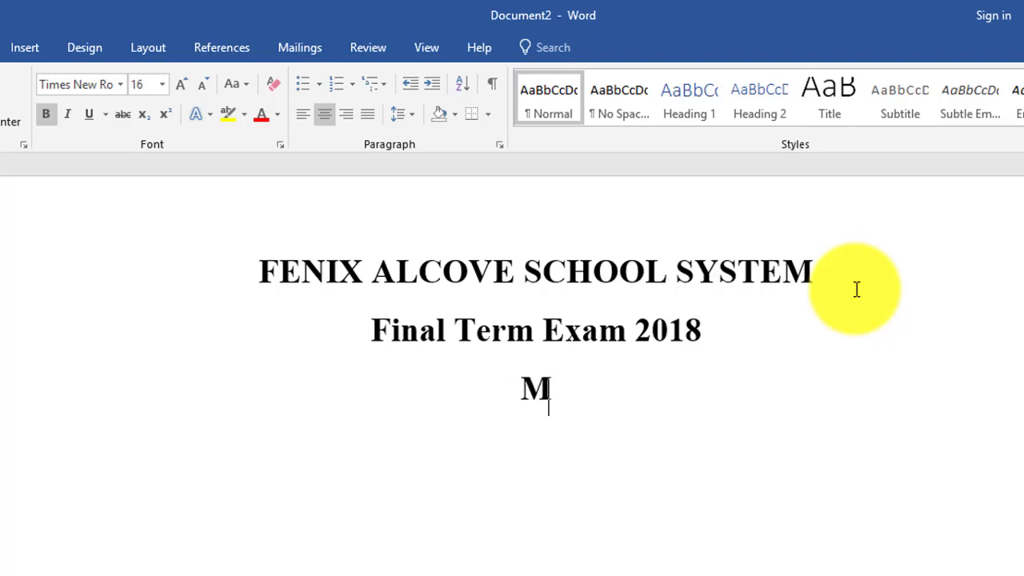
text(BA-)
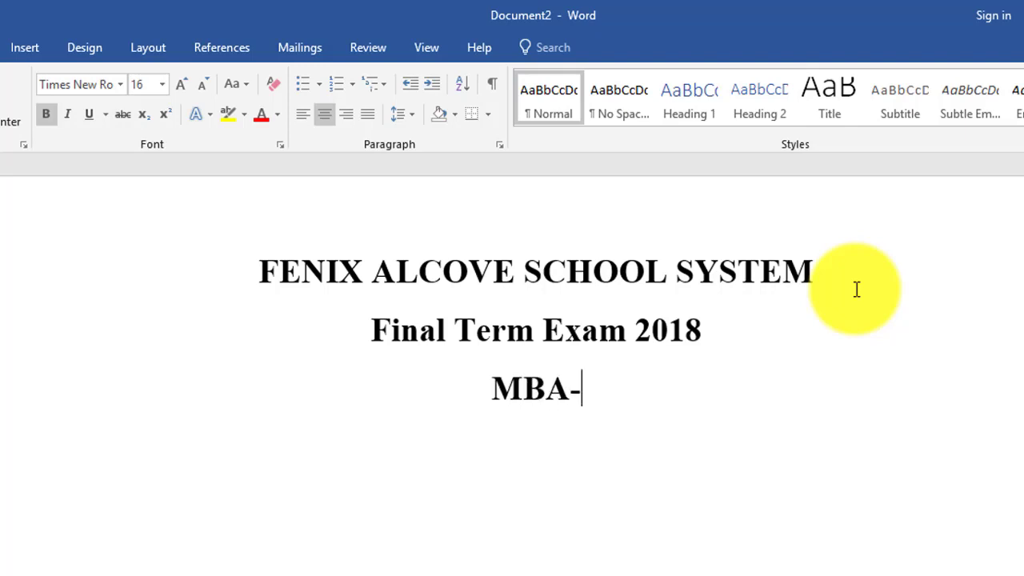
text(3rd S)
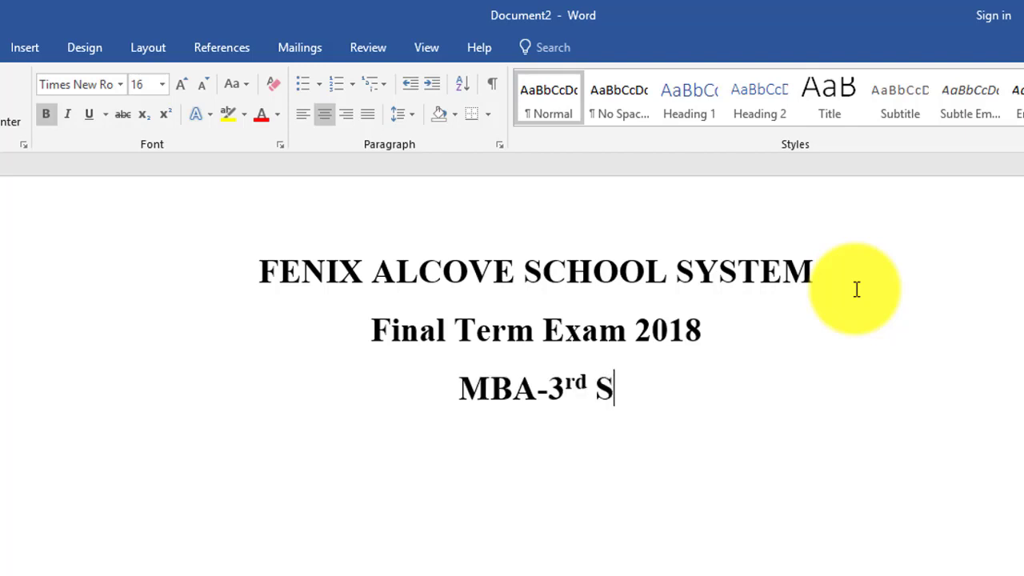
text(emester)
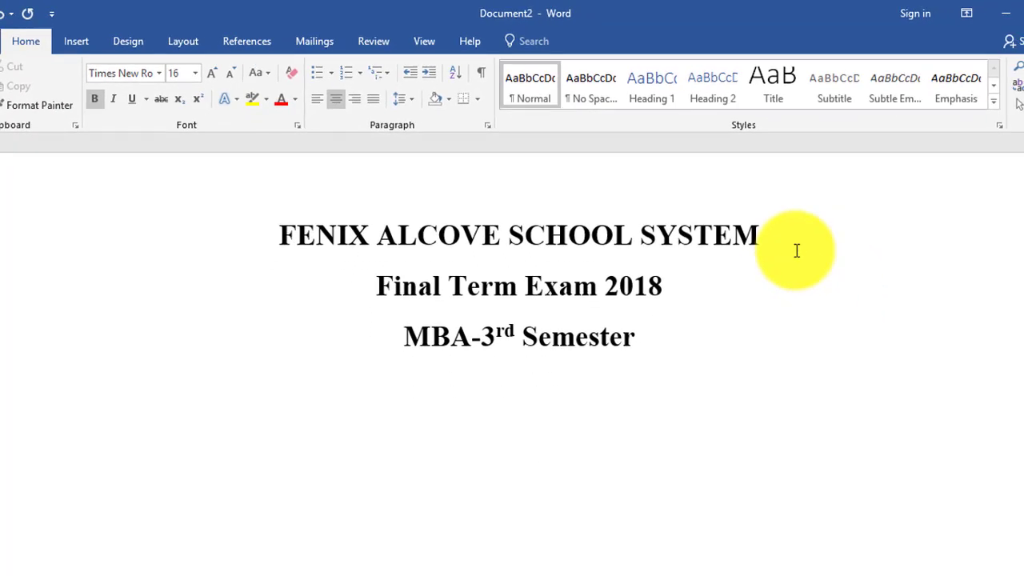
Add an underscore rule under the semester line, then type 'Paper: Introduction to Computer'.
text(_)
text(__________________________________________)
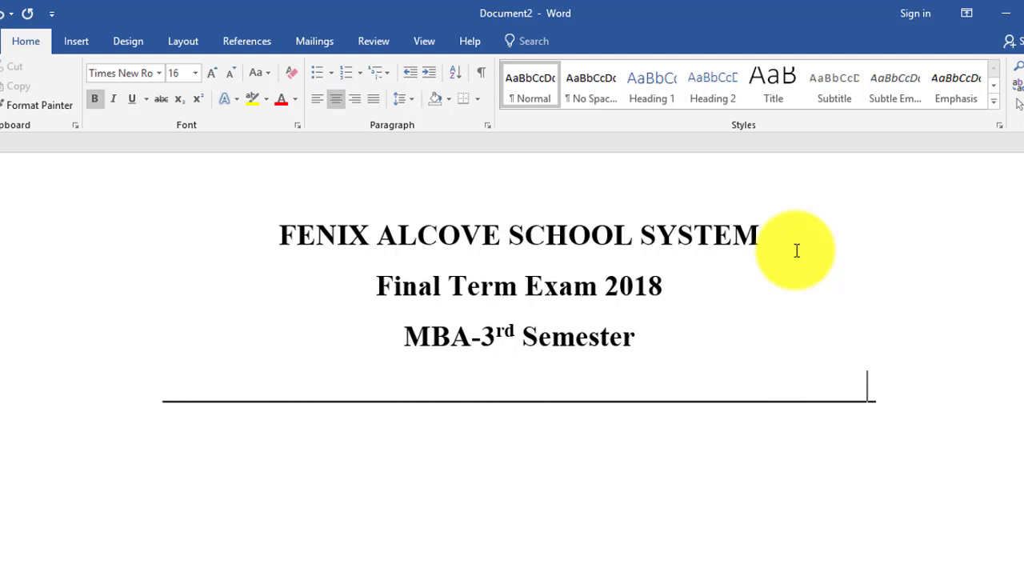
text(______)
key(Return)
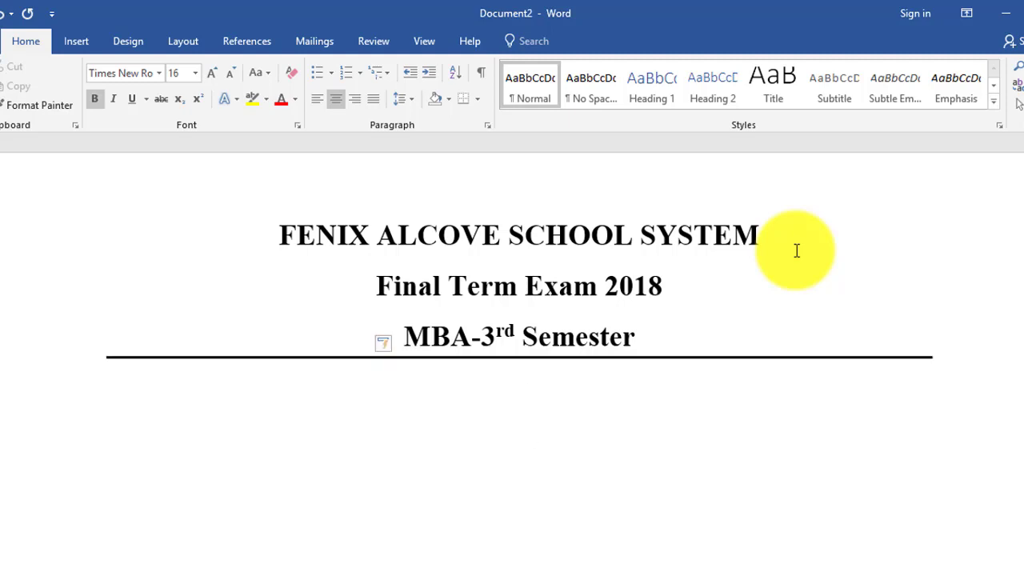
text(Pap)
text(aper)
key(BackSpace)
key(BackSpace)
key(BackSpace)
key(BackSpace)
key(BackSpace)
text(Paper)
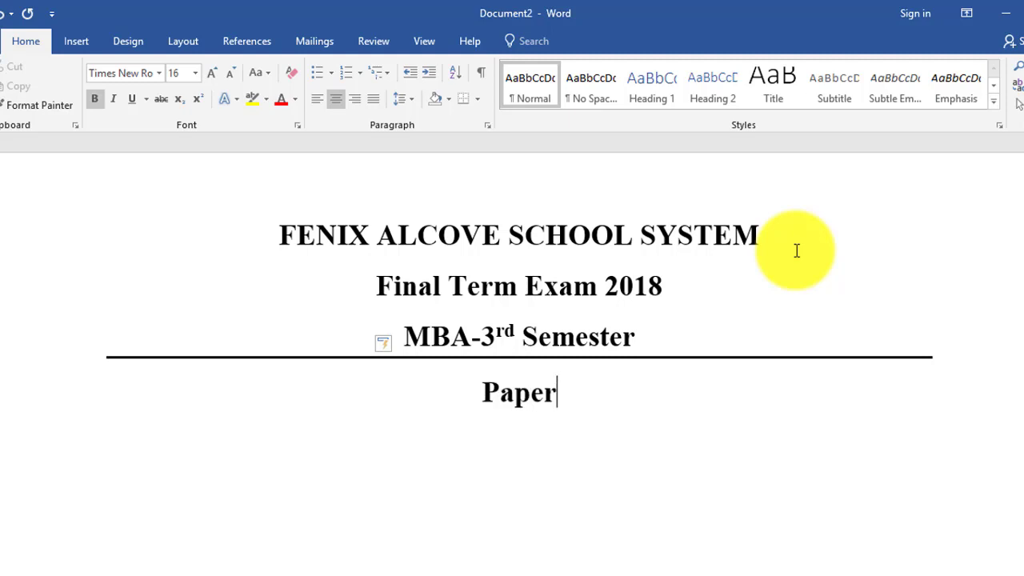
text(:)
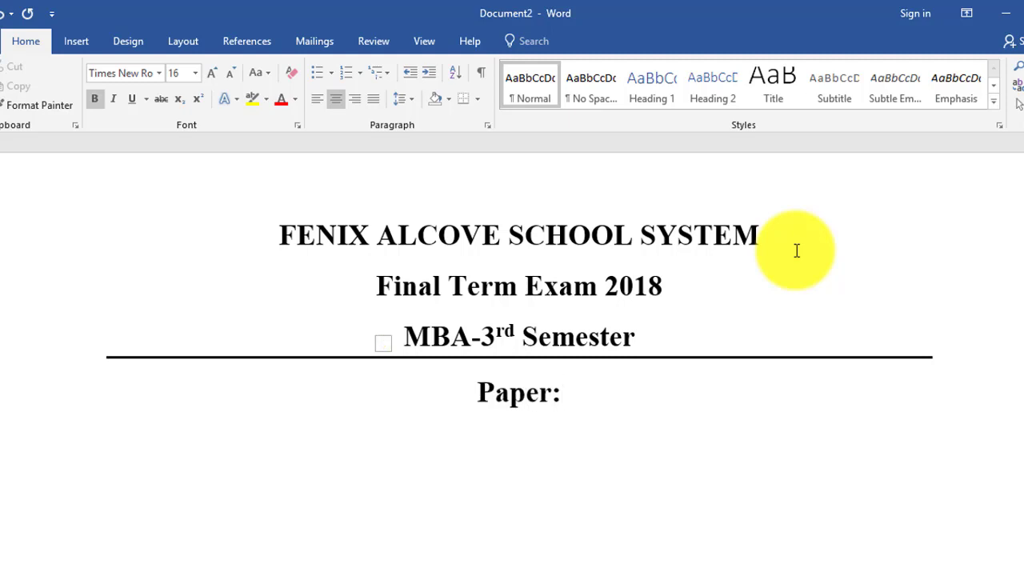
text(Intr)
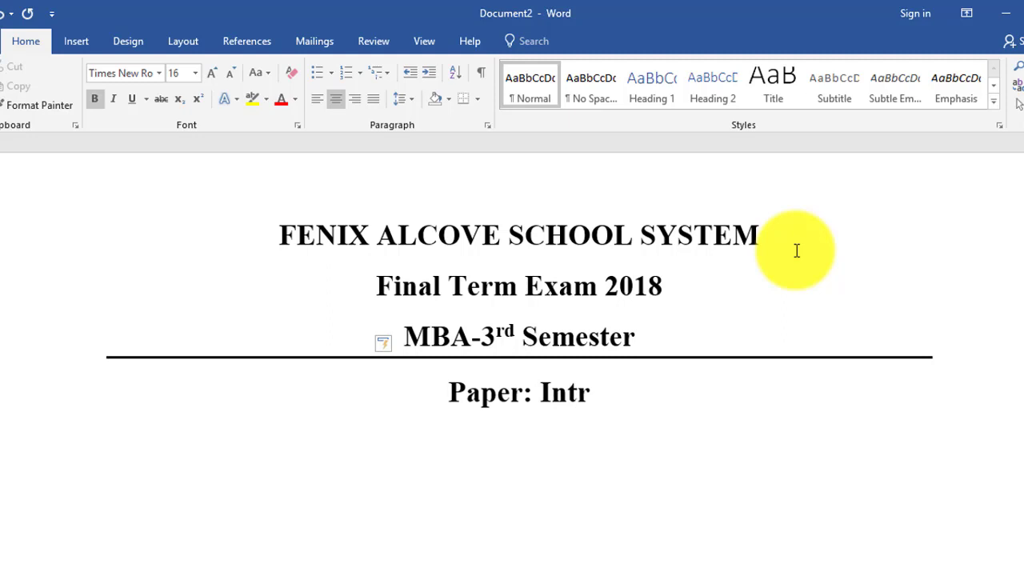
text(oduction )
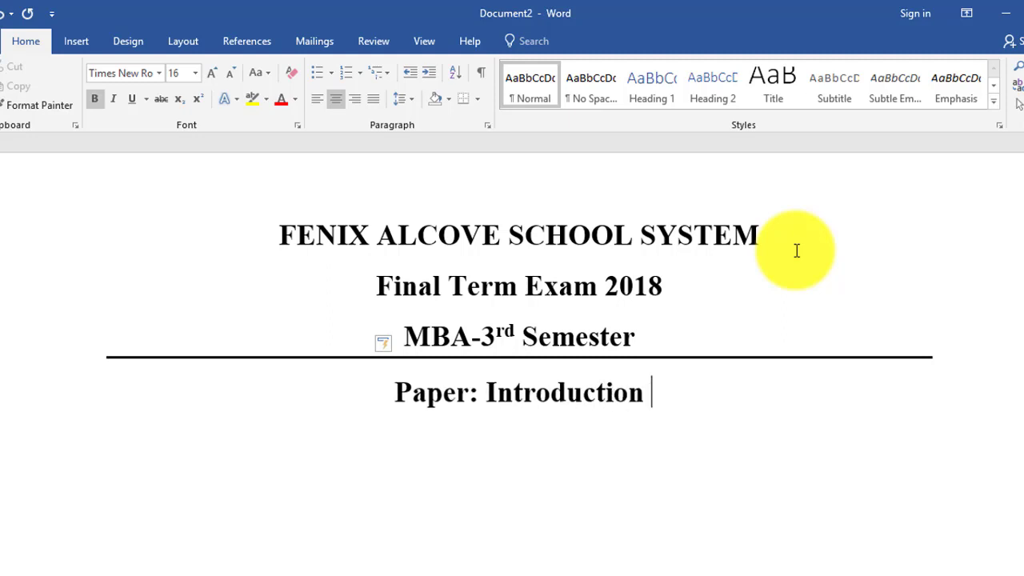
text(to com)
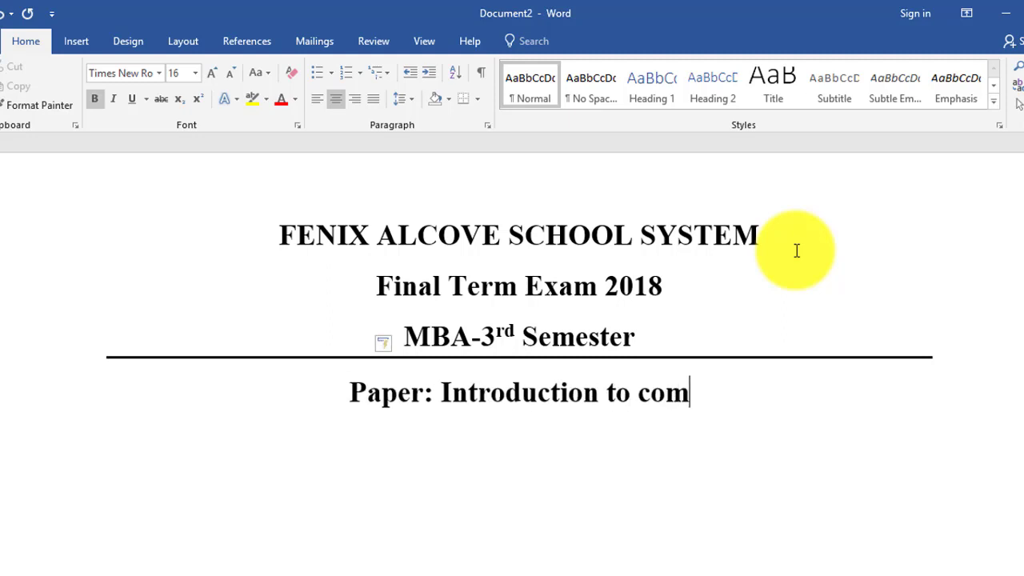
key(BackSpace)
key(BackSpace)
key(BackSpace)
text(Compu)
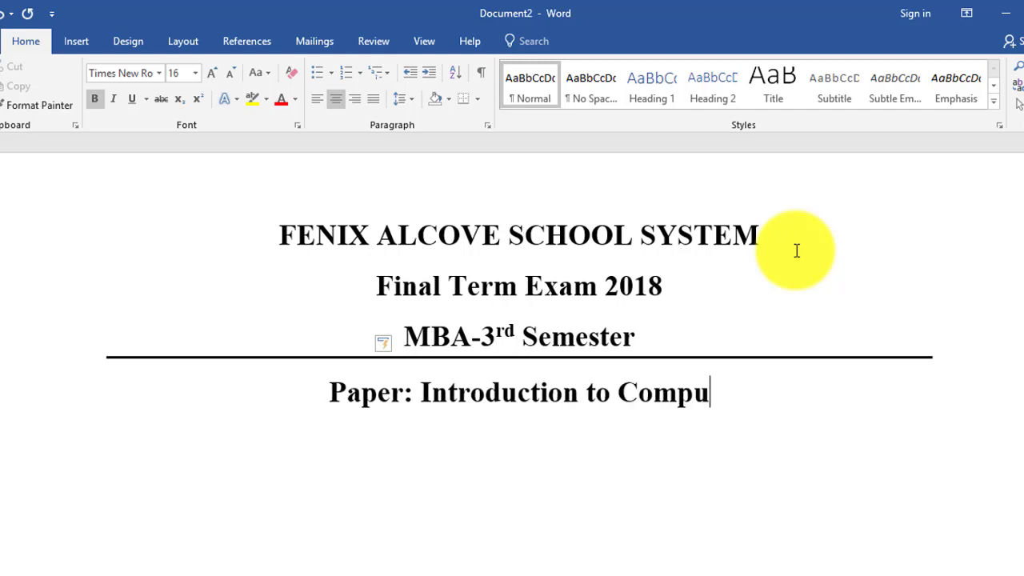
text(ter)
Add a second horizontal rule beneath the Paper line, with an empty line after it.
key(Return)
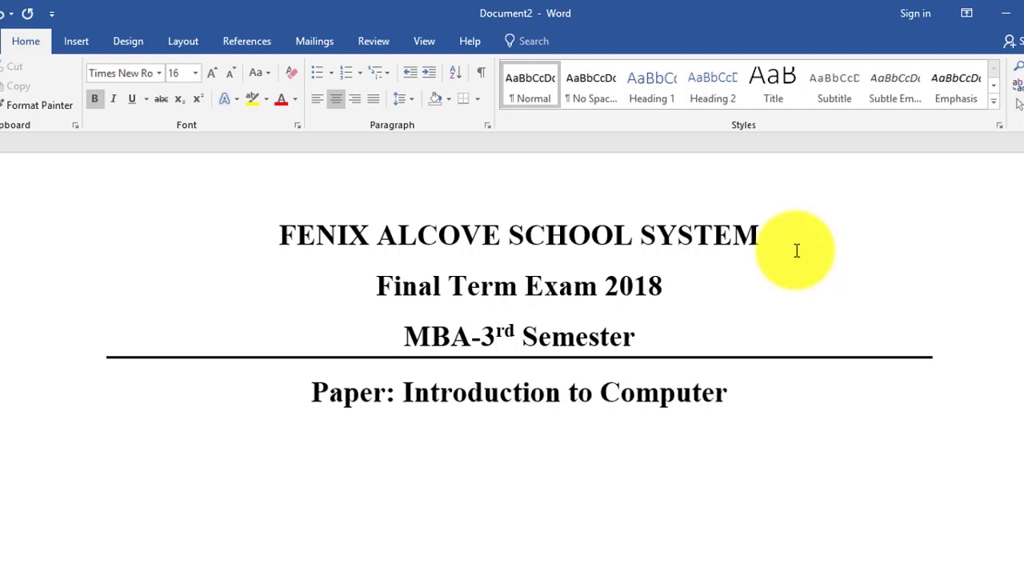
text(_________________________________)
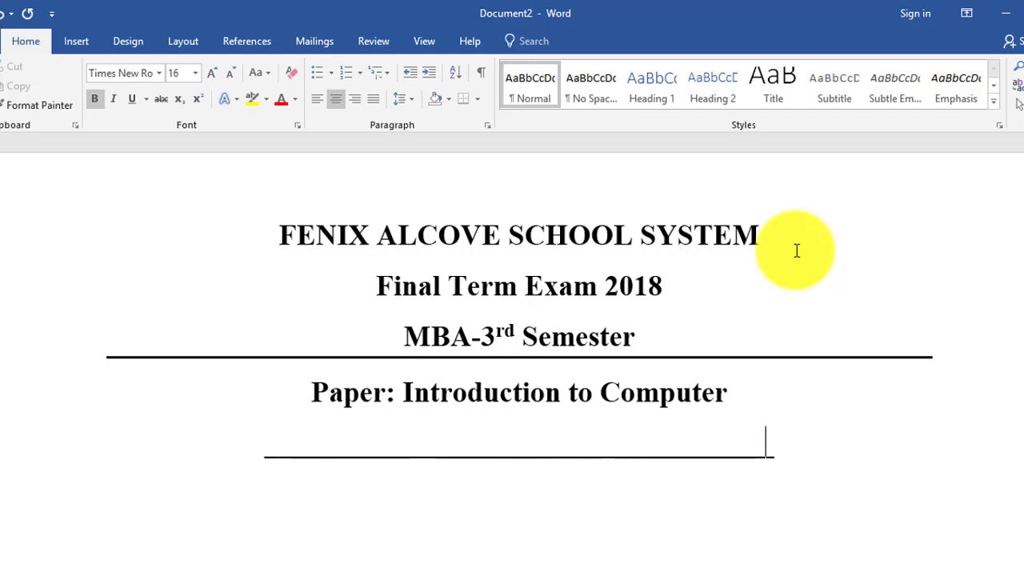
text(_________________________)
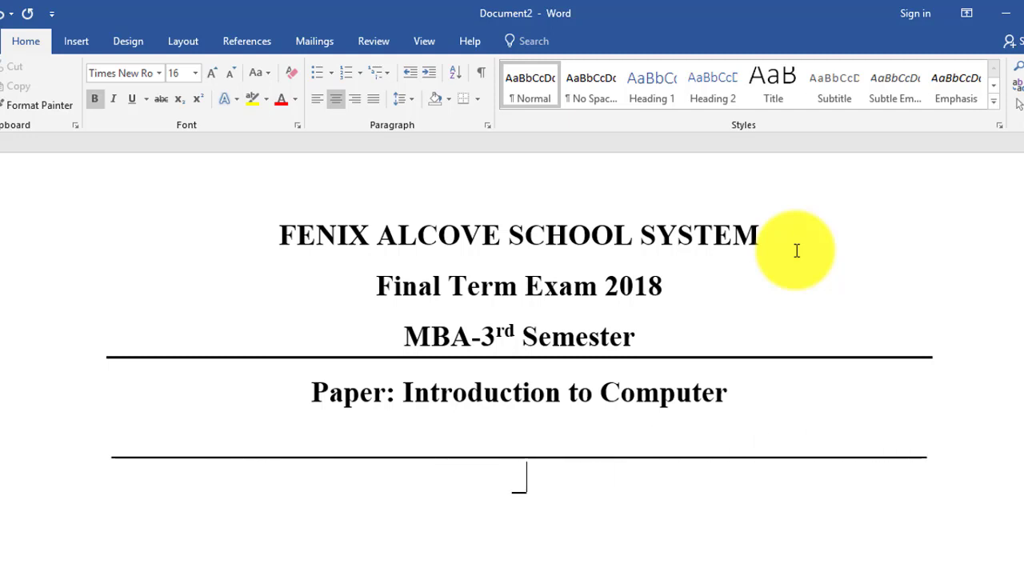
key(BackSpace)
key(Return)
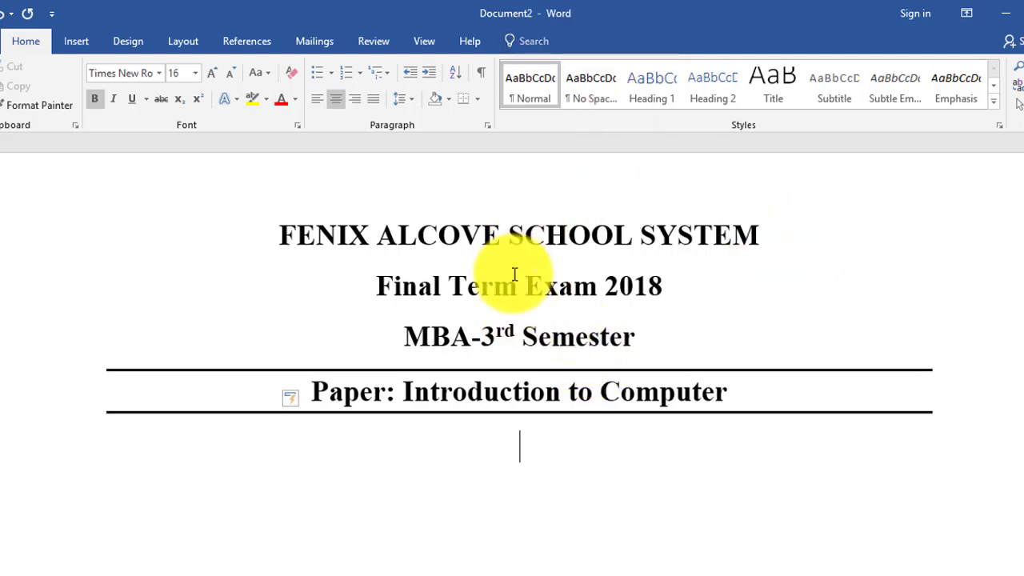
Give the three heading lines single line spacing and 0 pt space after.
drag(637, 337, 364, 232)
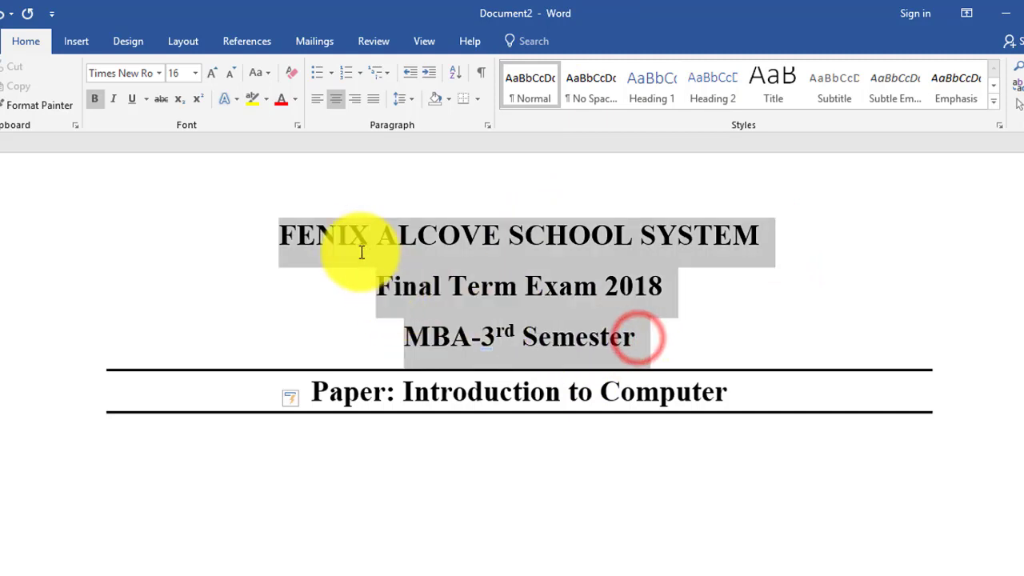
click(410, 99)
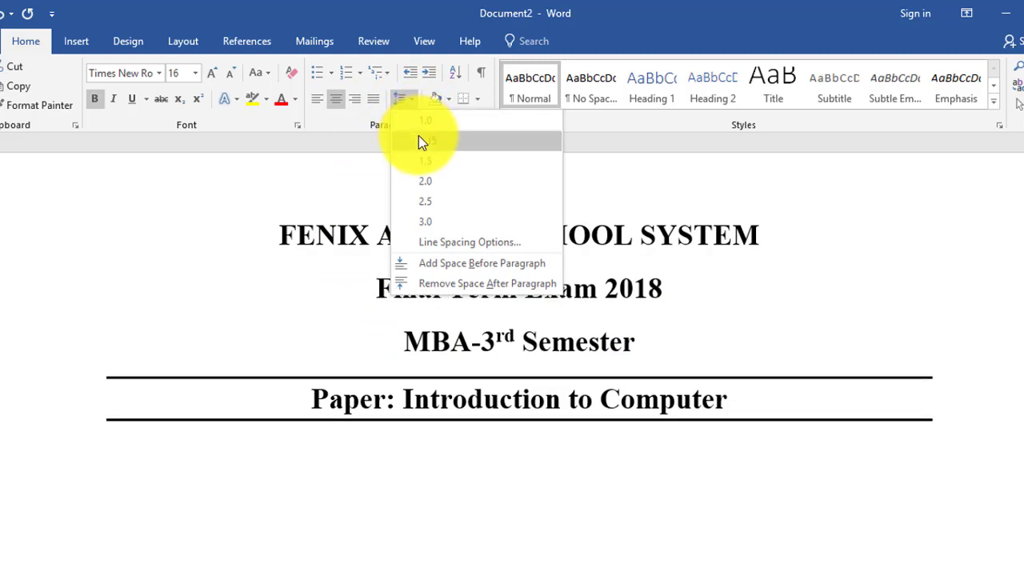
click(416, 120)
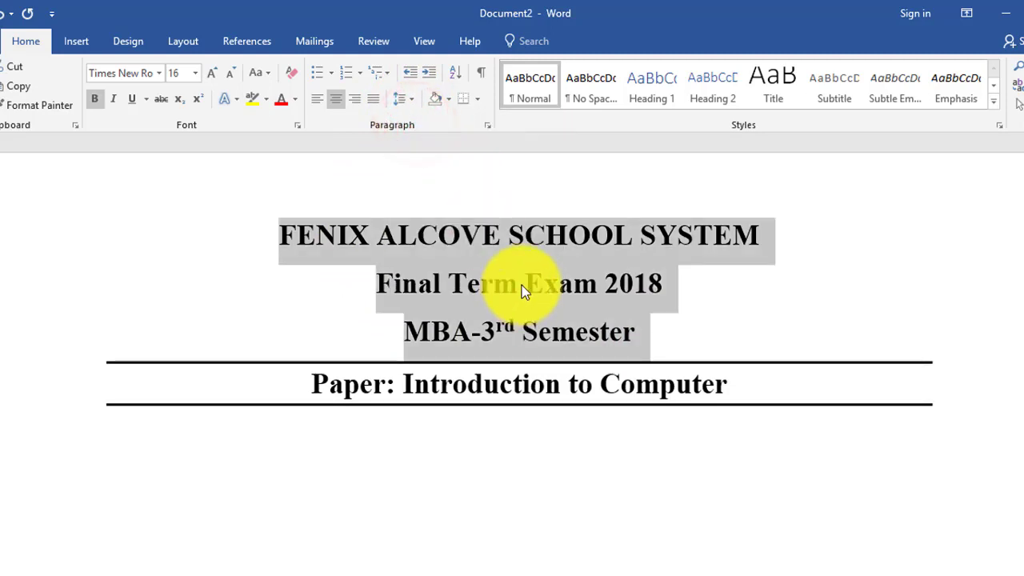
click(187, 42)
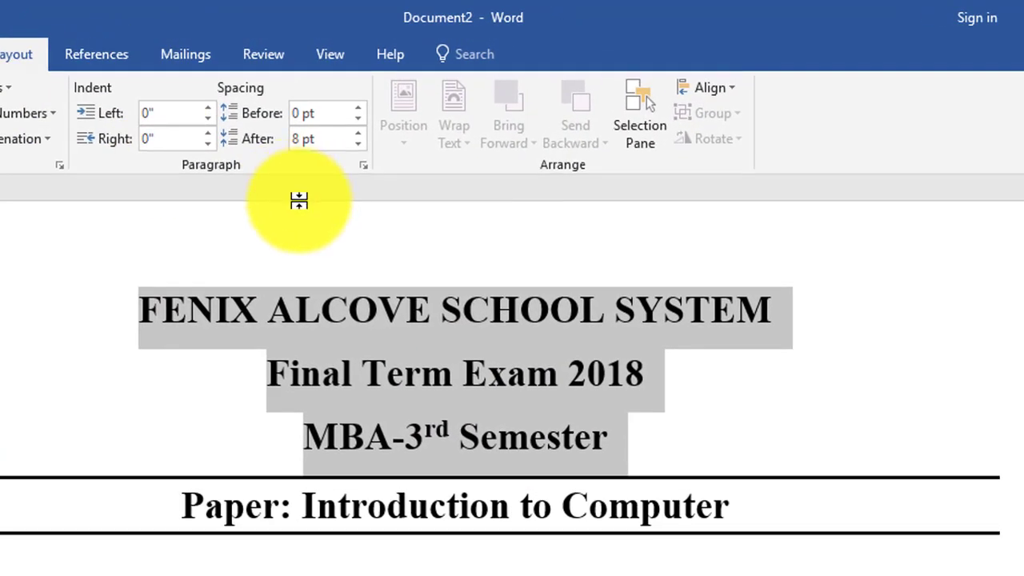
click(359, 145)
click(359, 145)
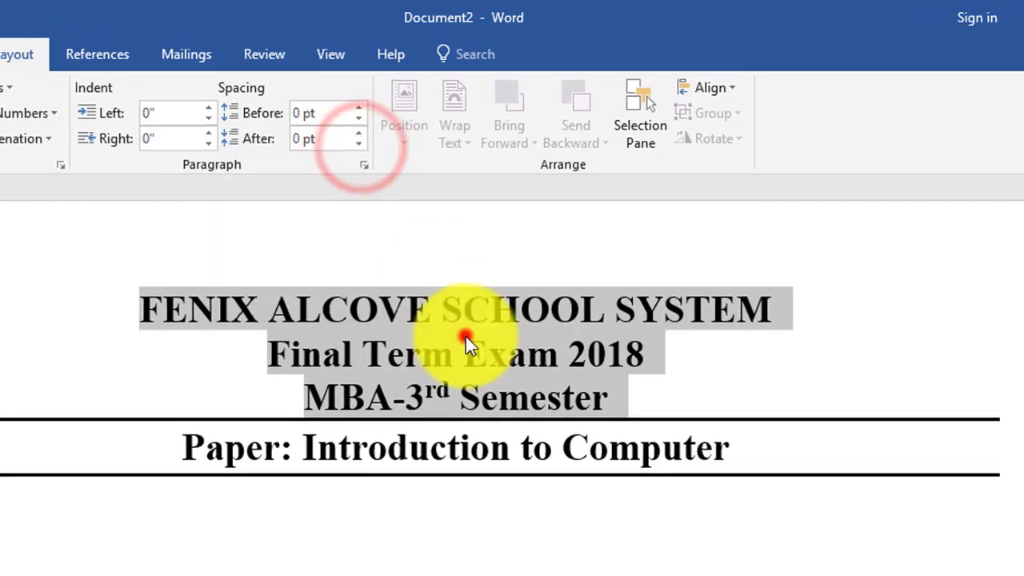
click(466, 336)
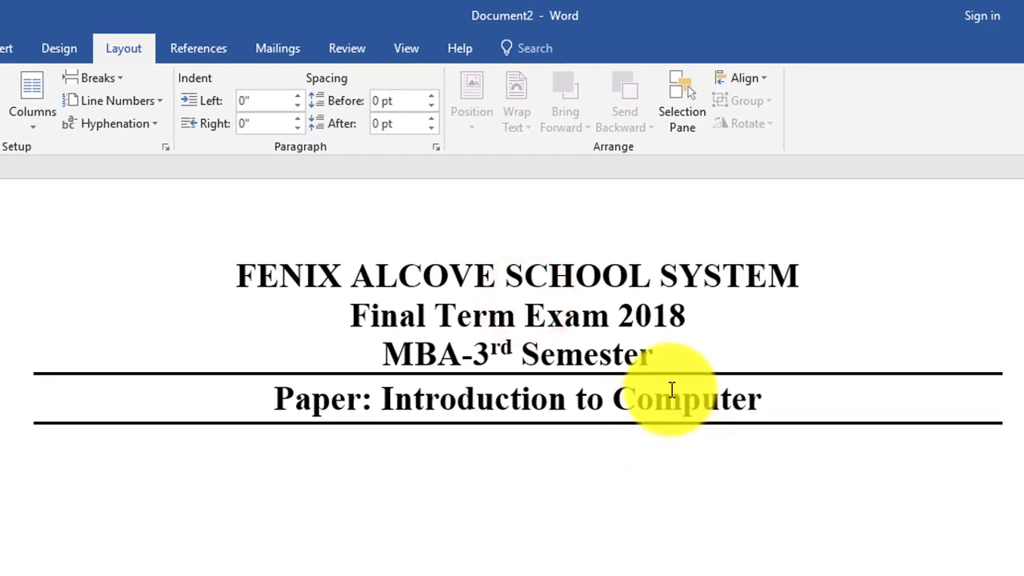
Return to the Home tab with the cursor in the Final Term line.
click(397, 451)
click(402, 350)
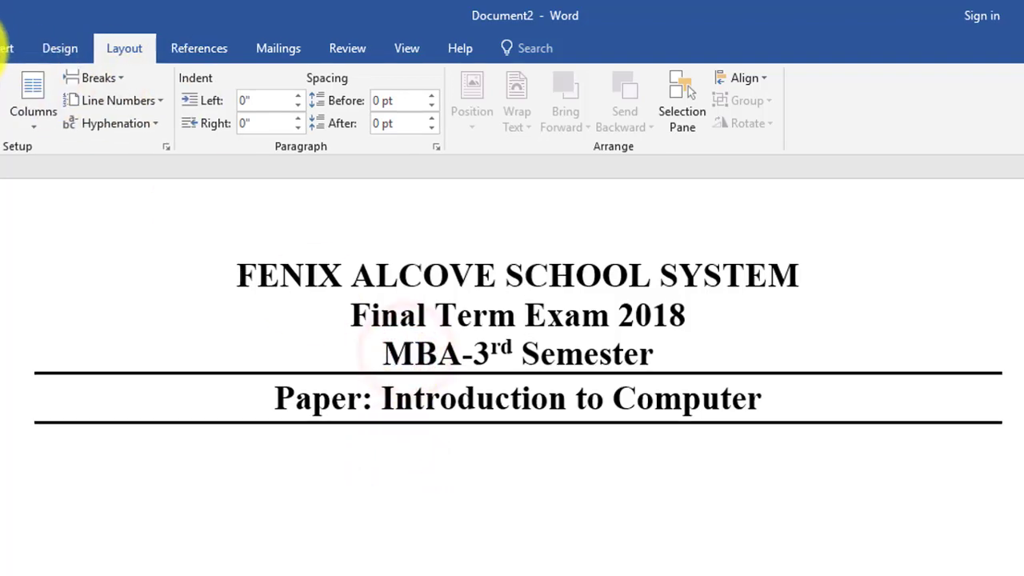
click(4, 44)
click(475, 271)
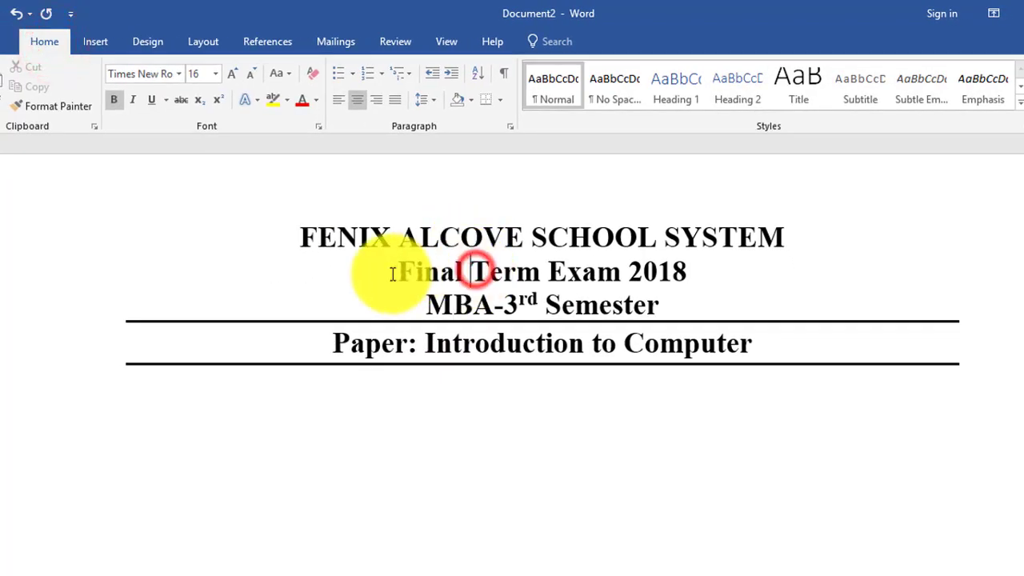
Resize the Final Term Exam 2018, MBA-3rd Semester and Paper lines to 14 pt.
drag(390, 272, 666, 306)
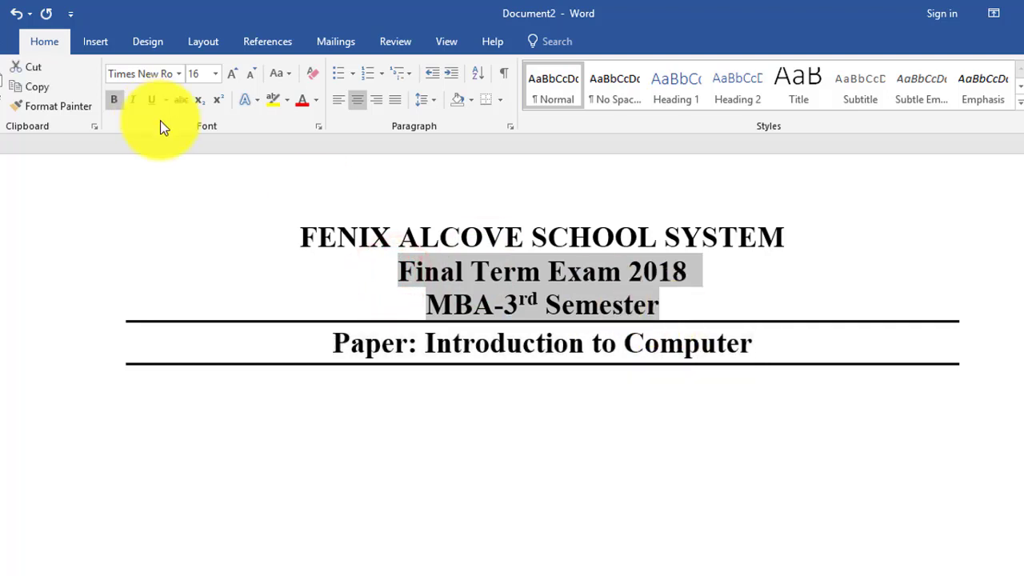
click(201, 73)
text(14)
key(Return)
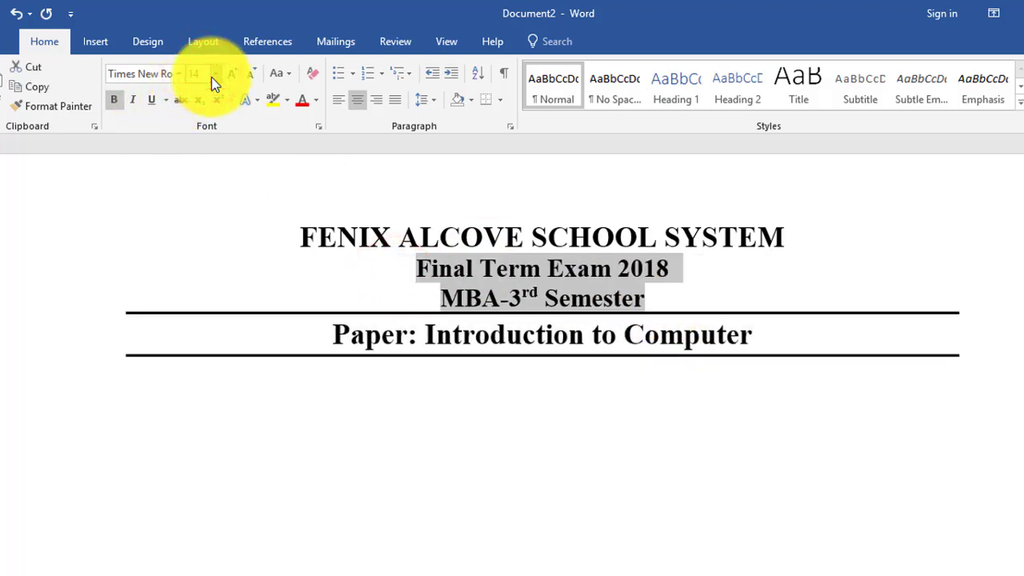
click(491, 297)
drag(336, 340, 762, 344)
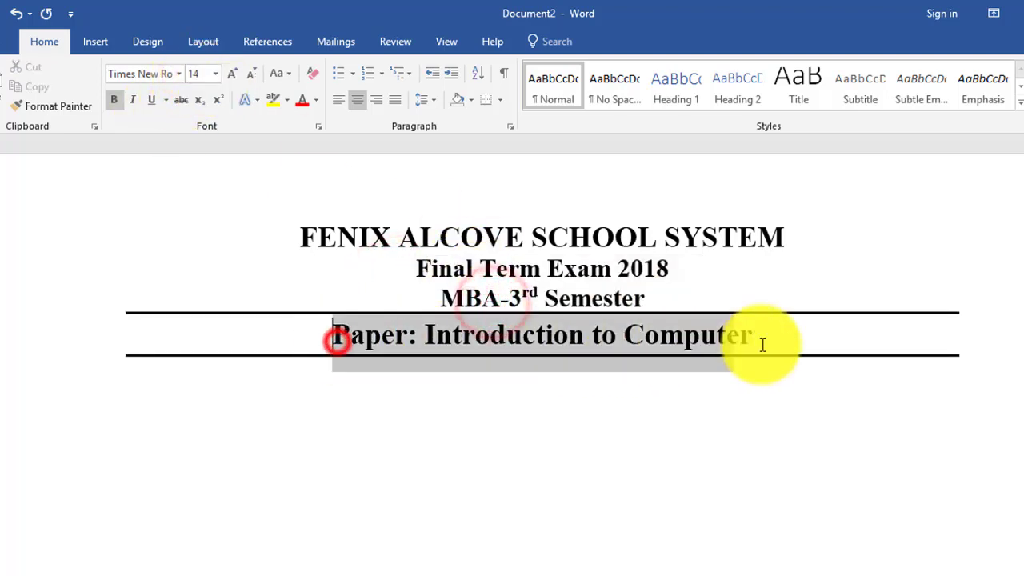
click(204, 73)
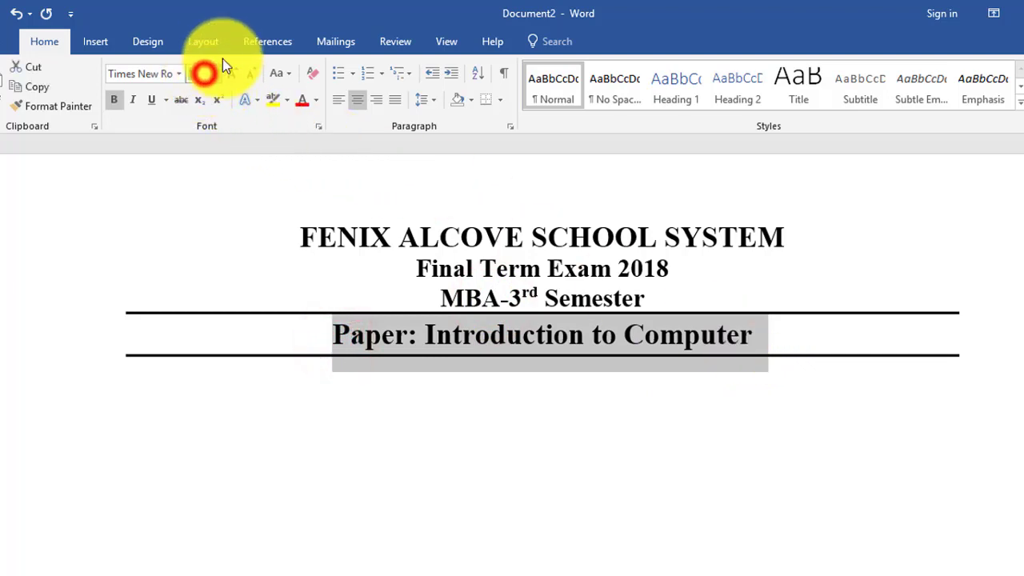
text(14)
key(Return)
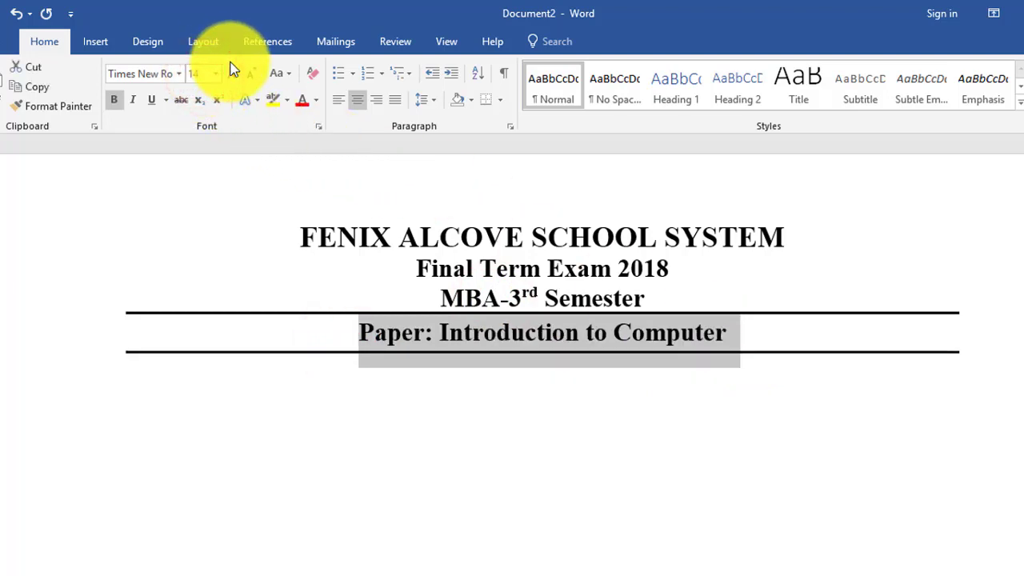
click(335, 366)
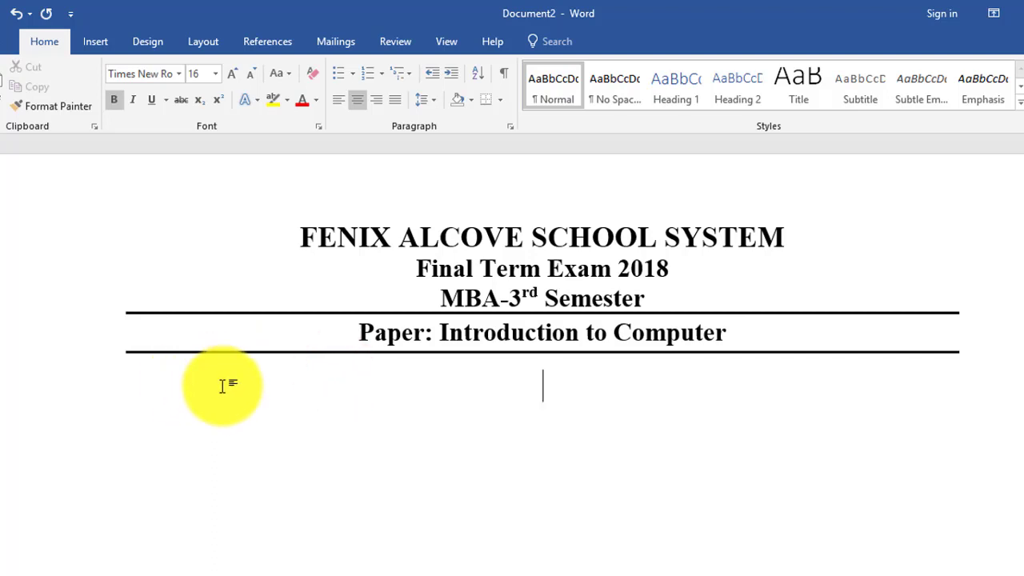
On a left-aligned line, type 'Time allowed: 2hrs' followed by 'Max marks:60'.
key(ctrl+l)
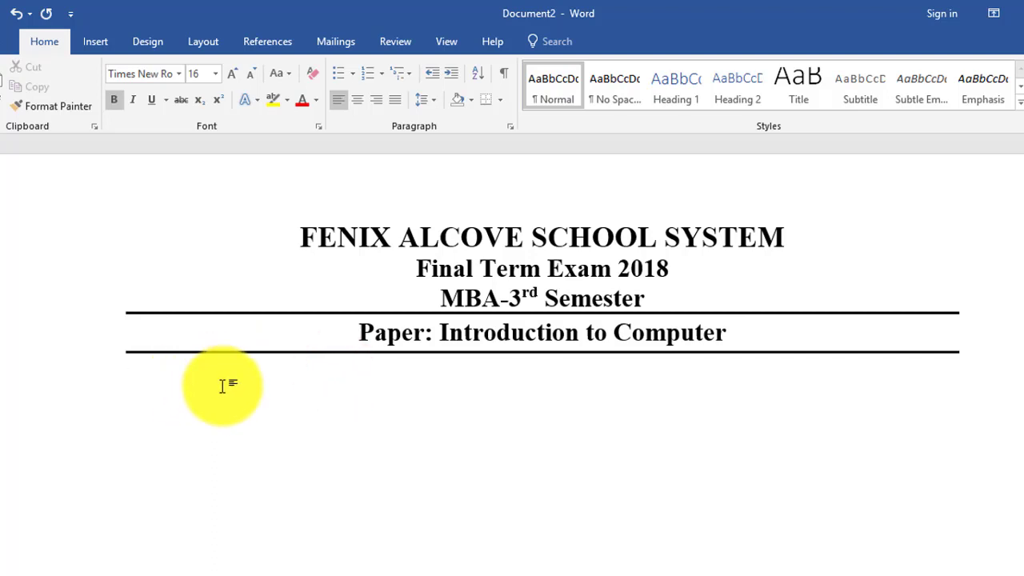
text(T)
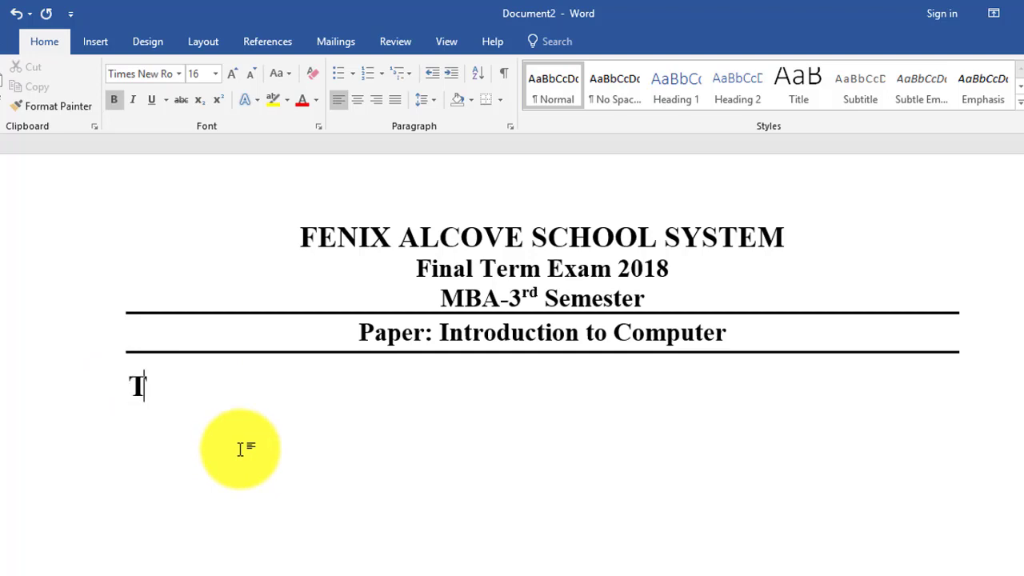
text(ime allow)
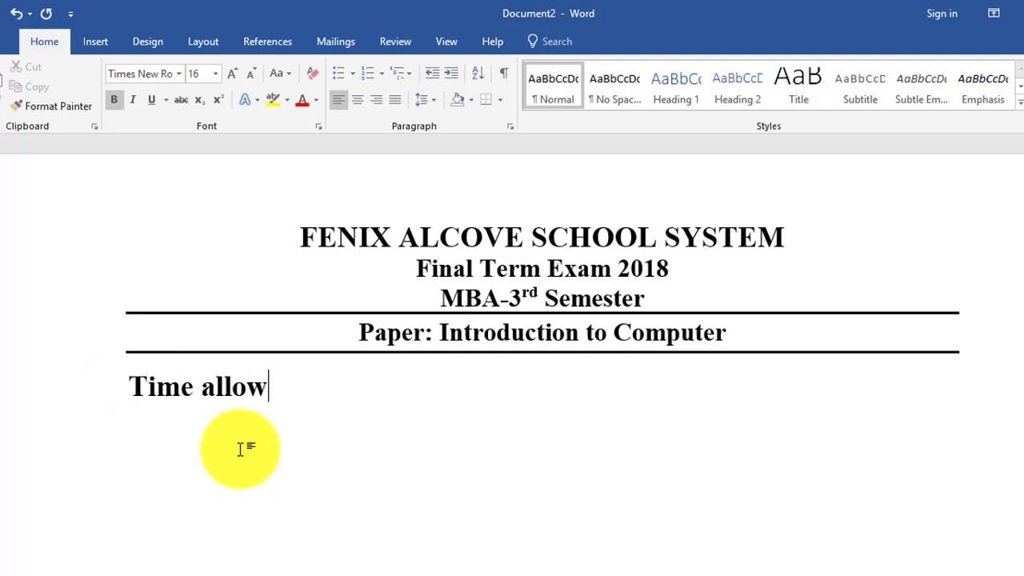
text(ed)
text(: 2hrs)
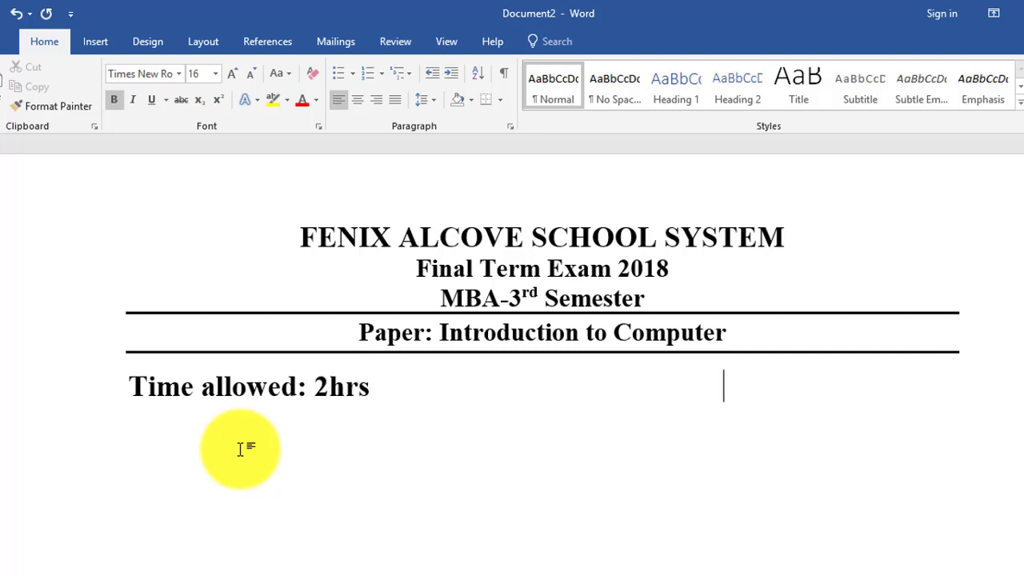
text(max)
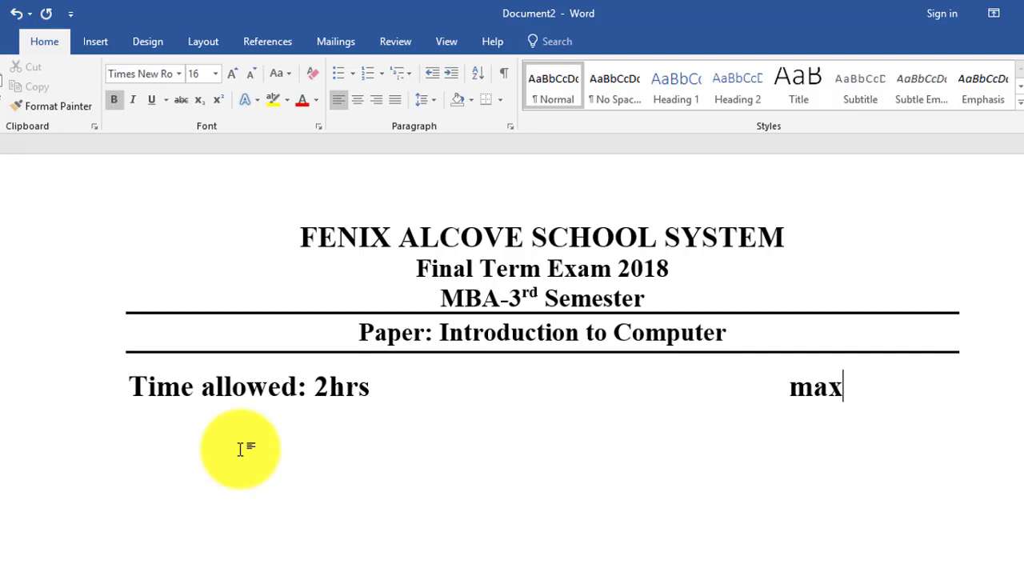
key(BackSpace)
key(BackSpace)
key(BackSpace)
text(Max)
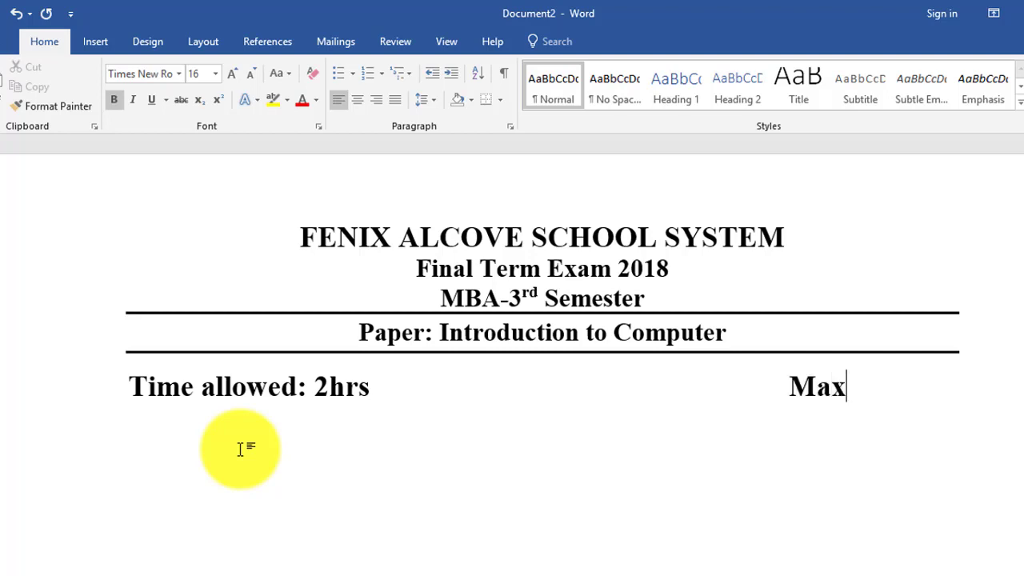
text( marks:)
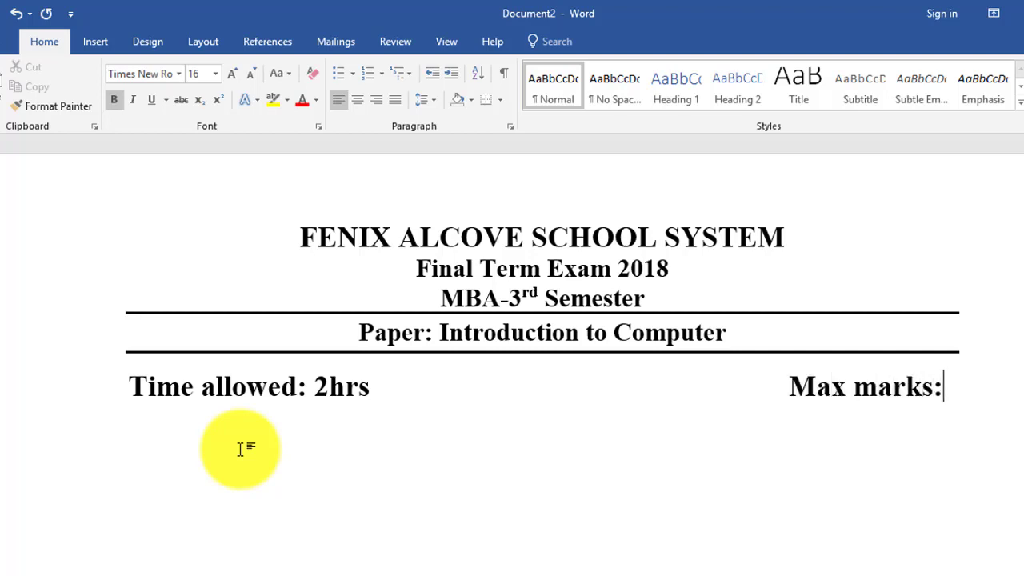
text(60)
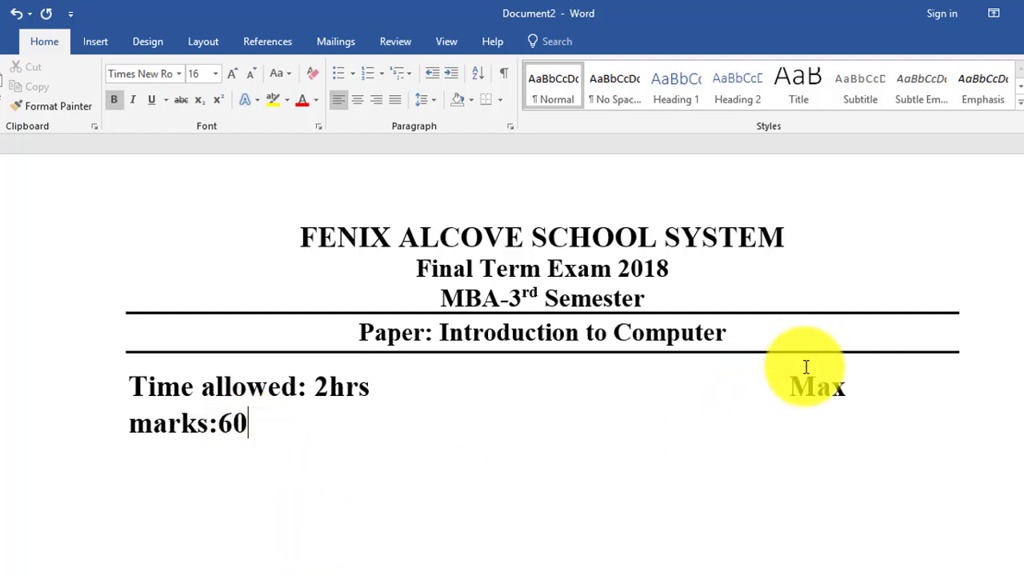
click(786, 384)
key(BackSpace)
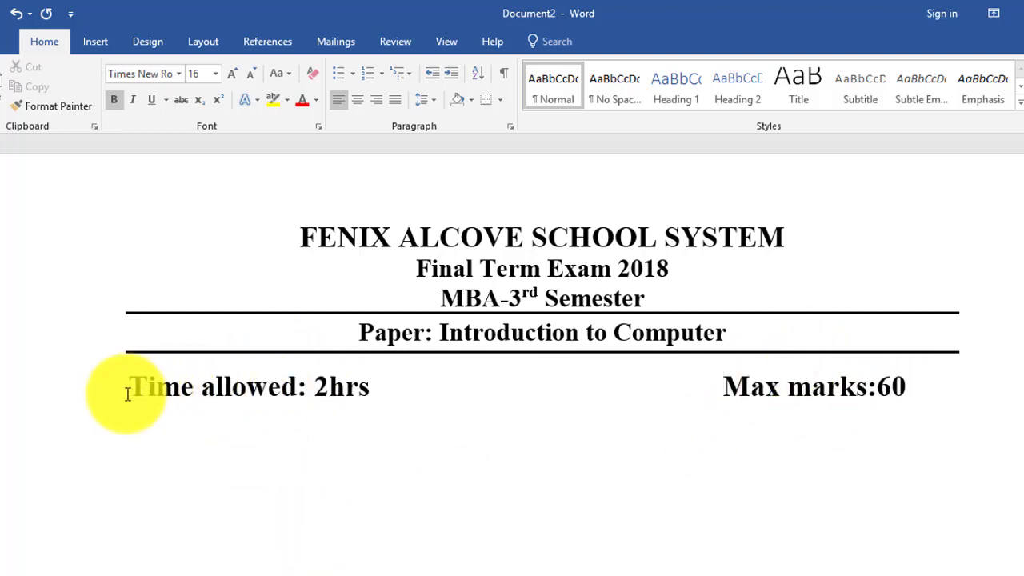
Set the time and marks line to 12 pt, keeping Max marks:60 at the right, then start a new line.
drag(128, 393, 904, 385)
click(202, 73)
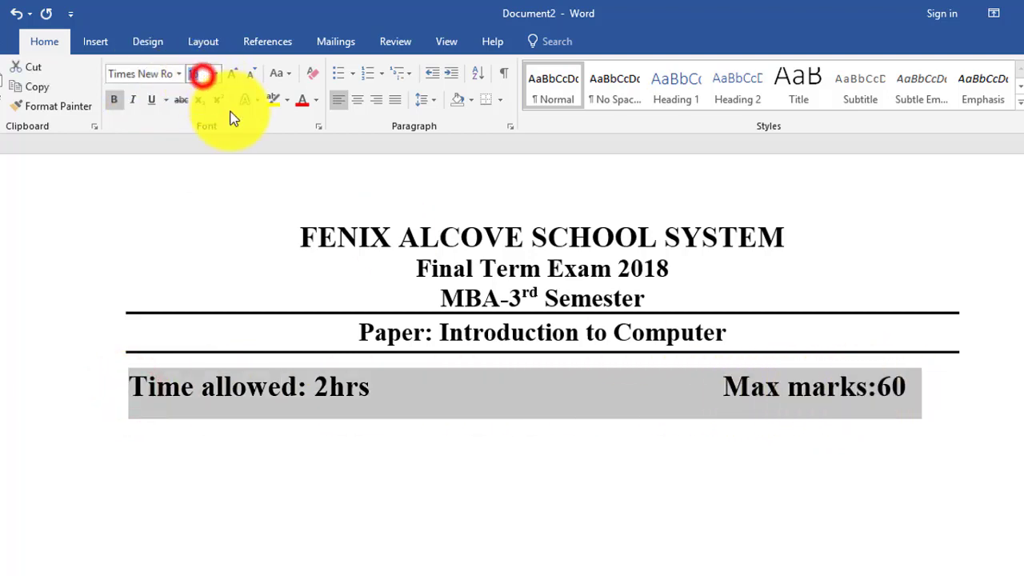
text(12)
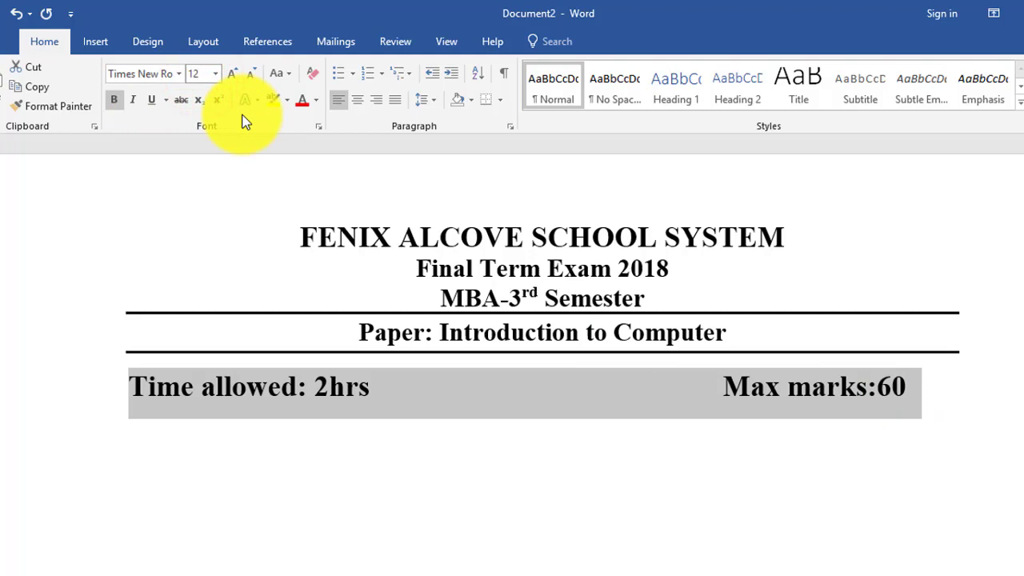
key(Return)
click(569, 411)
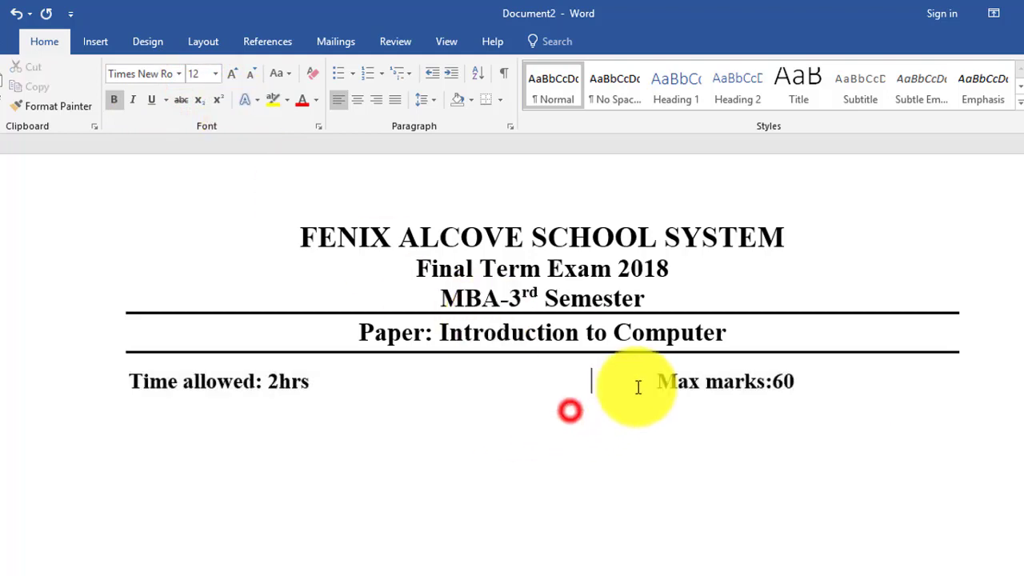
click(645, 382)
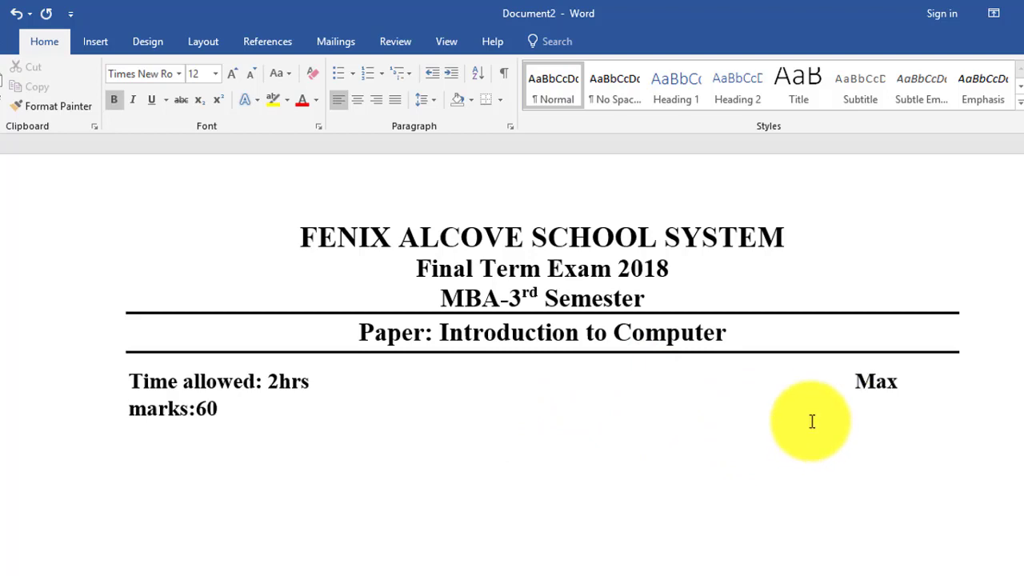
key(ctrl+z)
click(934, 393)
key(Return)
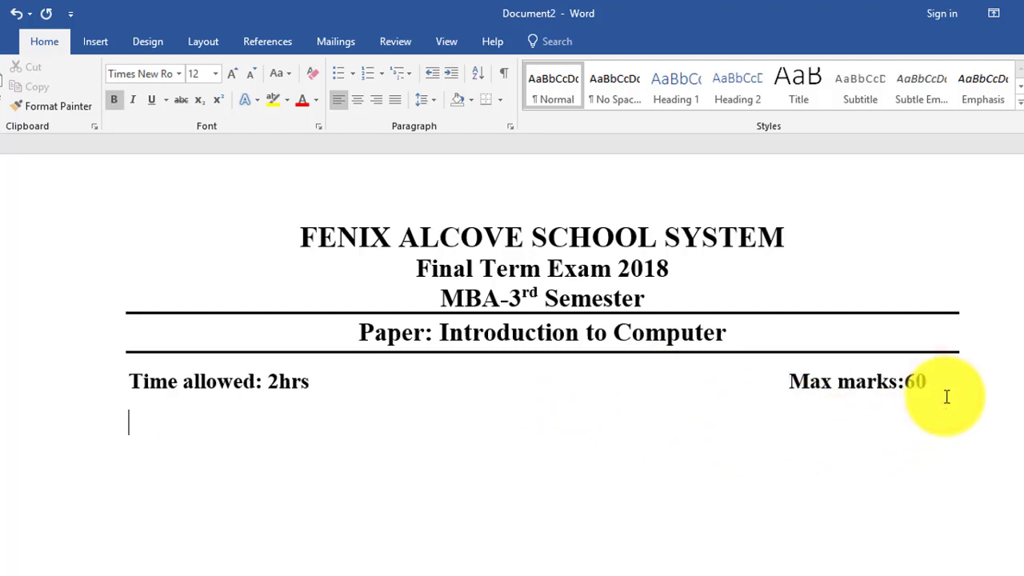
Type 'Note: Attempt all questions. Each Question carry equal marks.' below the time line.
text(Note: )
text(Atte)
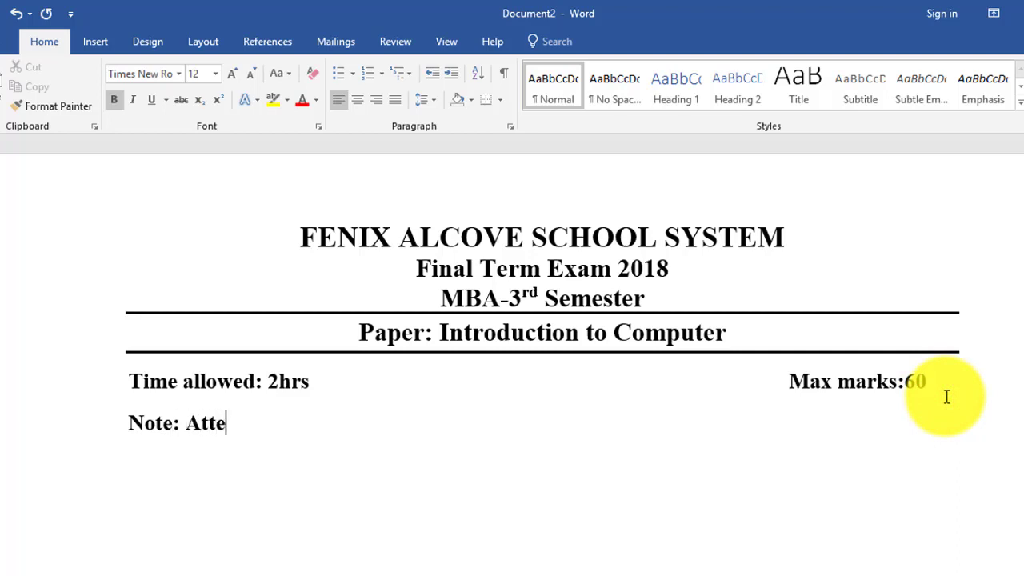
text(mpt any)
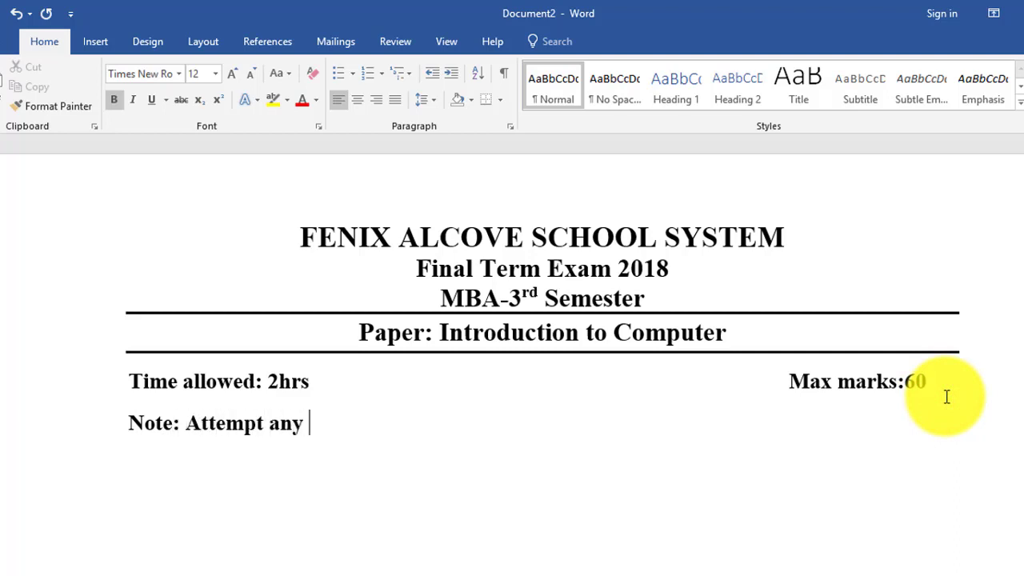
key(BackSpace)
key(BackSpace)
text(ll q)
text(uestions.)
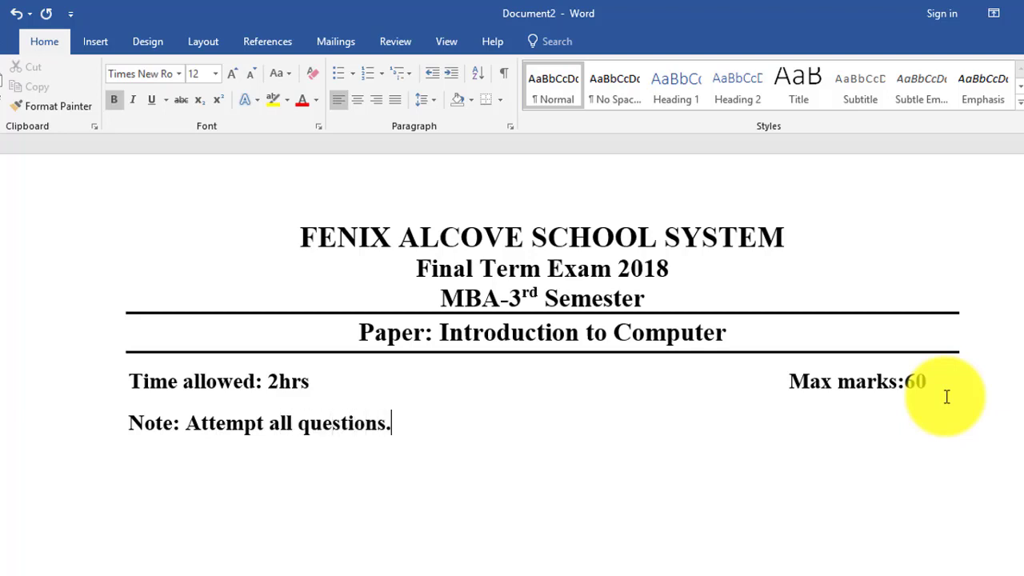
text(Ez)
text(h Que)
text(sti)
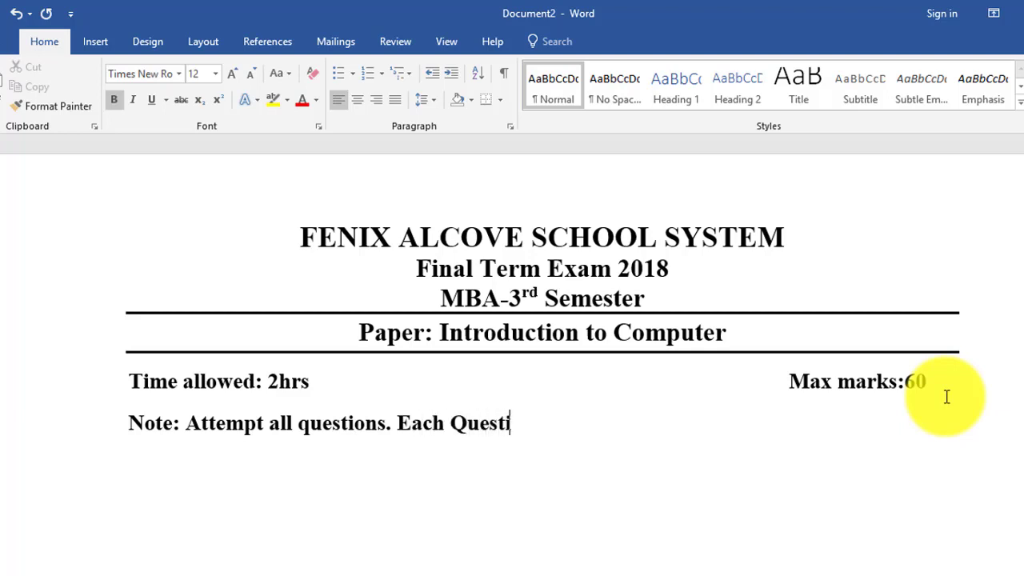
text(on carr)
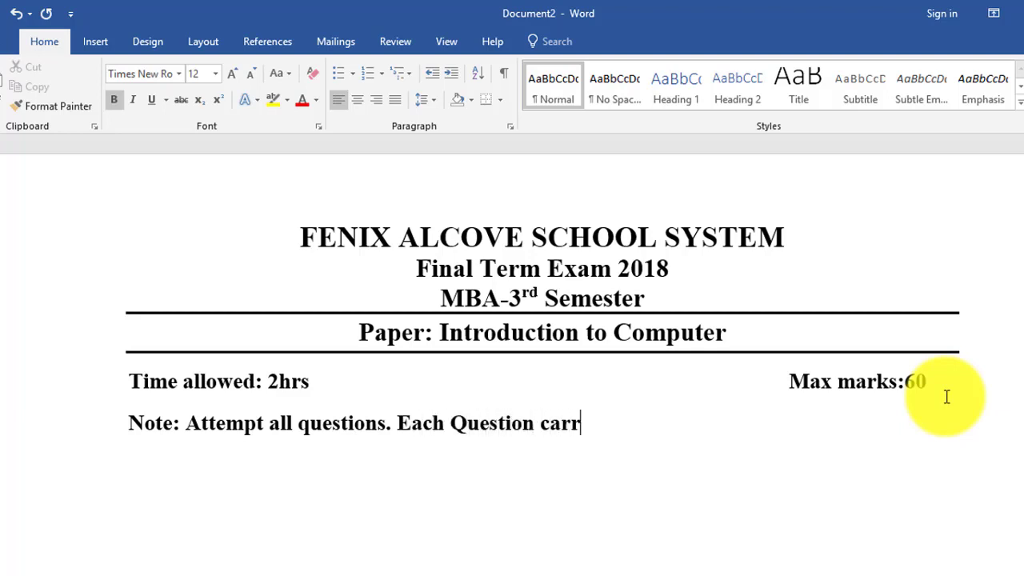
text(y equal m)
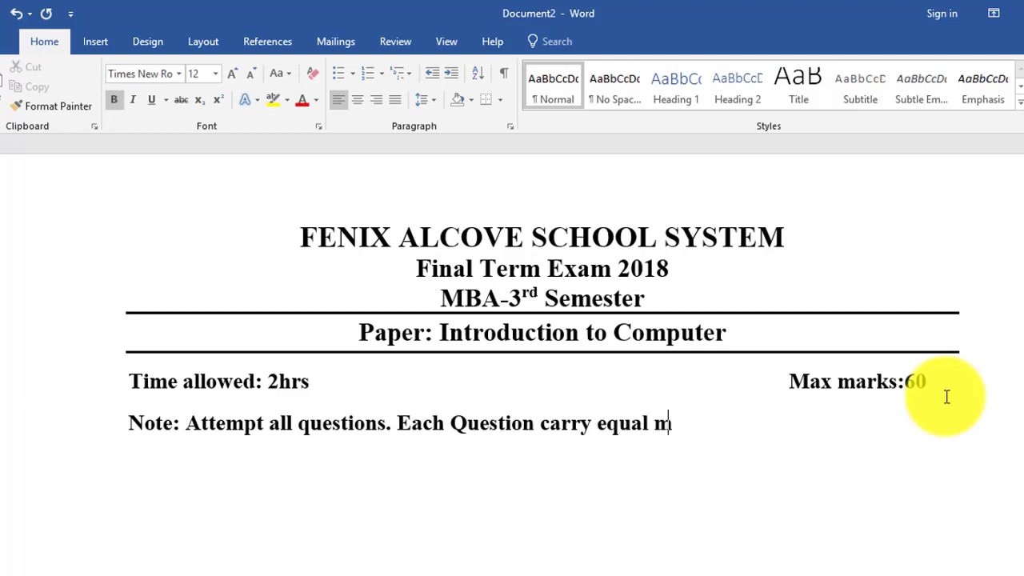
text(arks.)
scroll(800, 432, down, 2)
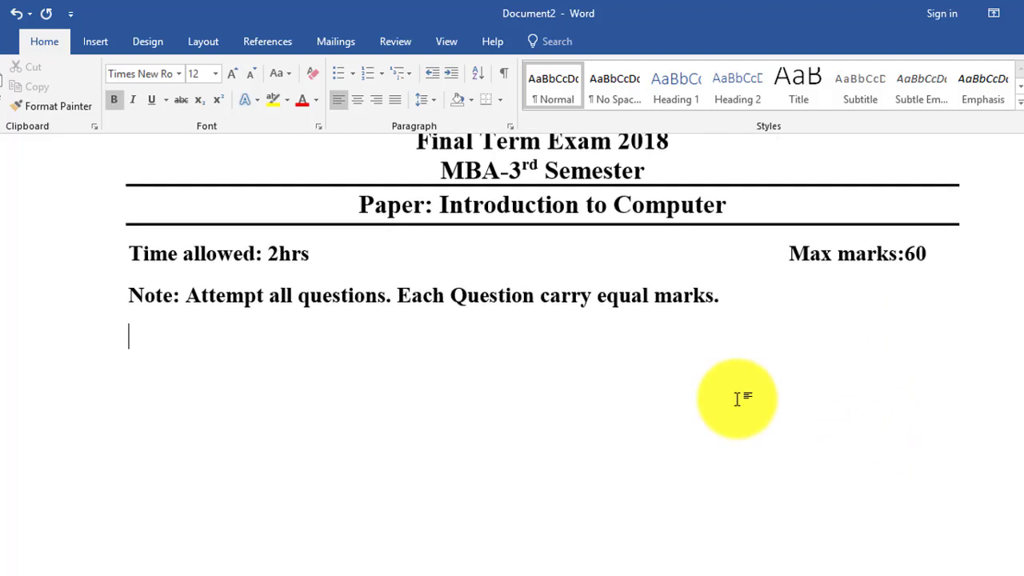
scroll(686, 373, up, 1)
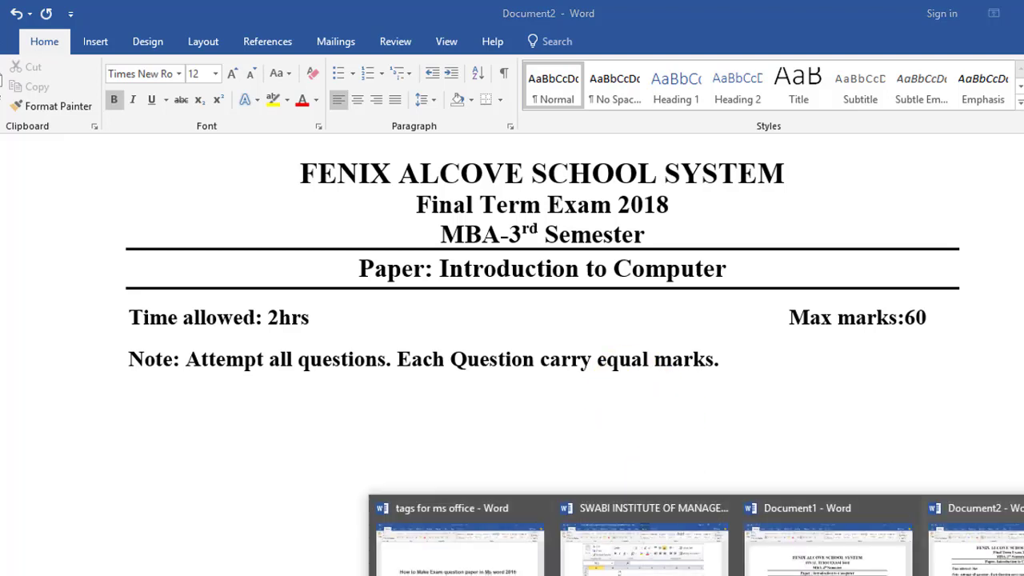
click(789, 549)
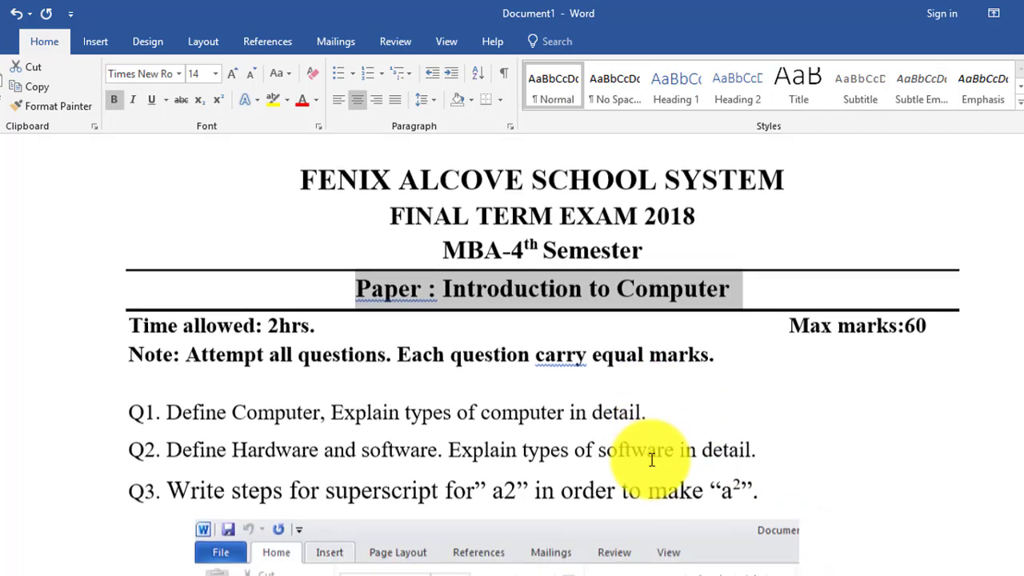
scroll(256, 320, down, 1)
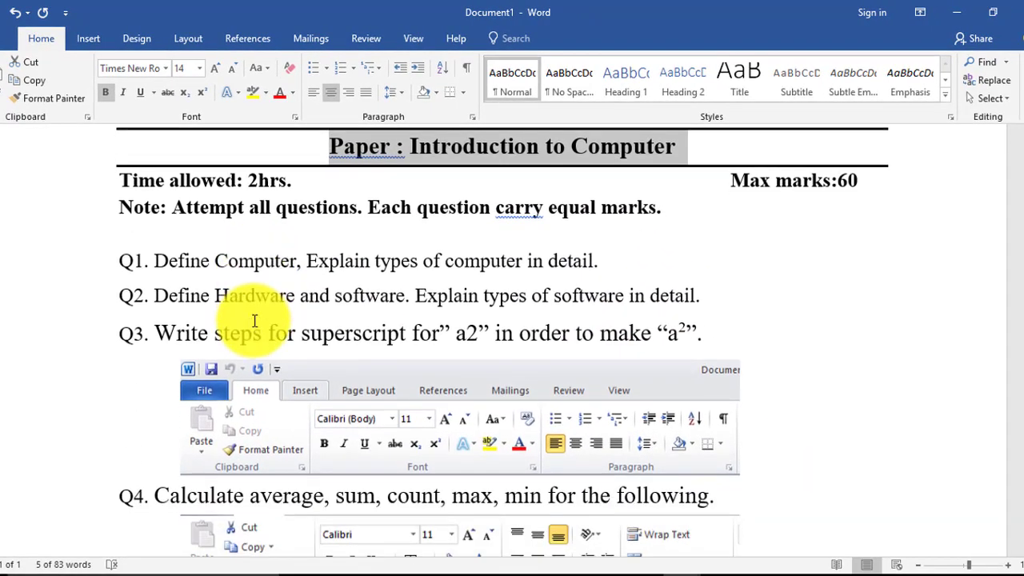
scroll(254, 321, down, 1)
scroll(254, 321, down, 3)
scroll(254, 321, down, 3)
scroll(252, 323, up, 2)
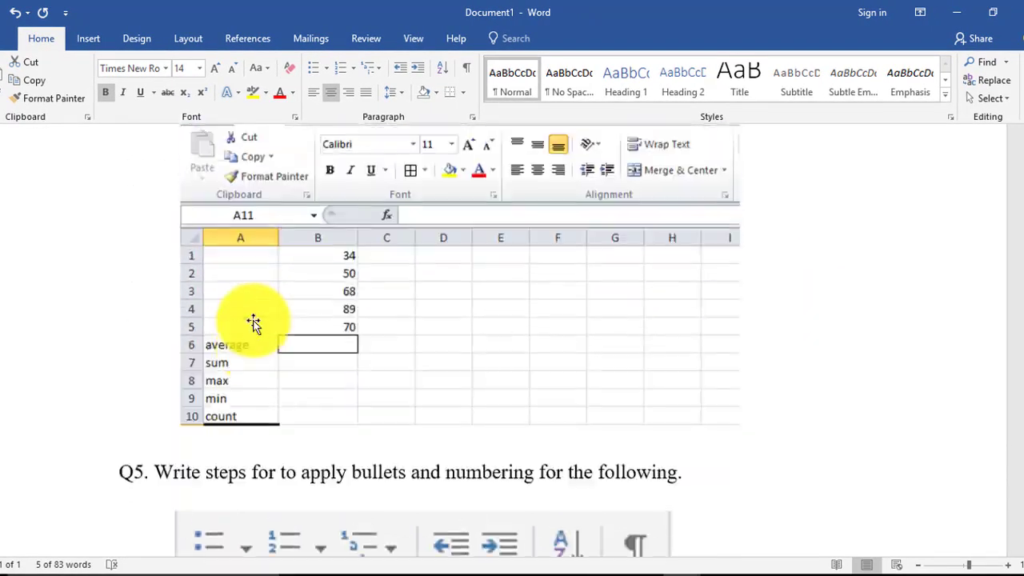
scroll(253, 323, up, 3)
scroll(253, 323, up, 2)
scroll(254, 320, up, 1)
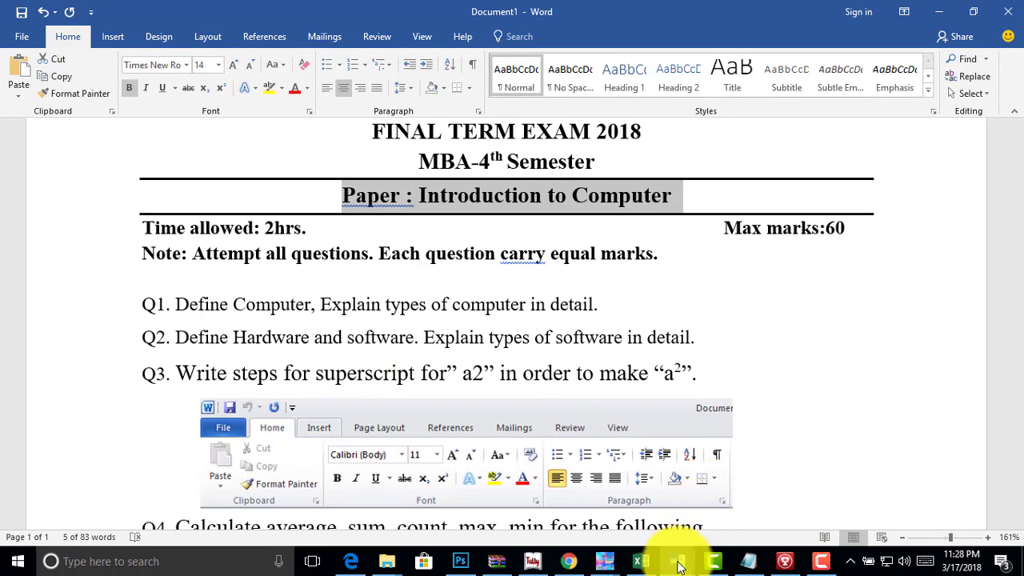
click(677, 560)
Type 'Q1. Define Computer. Explain types of computer in detail' in the exam paper.
click(868, 515)
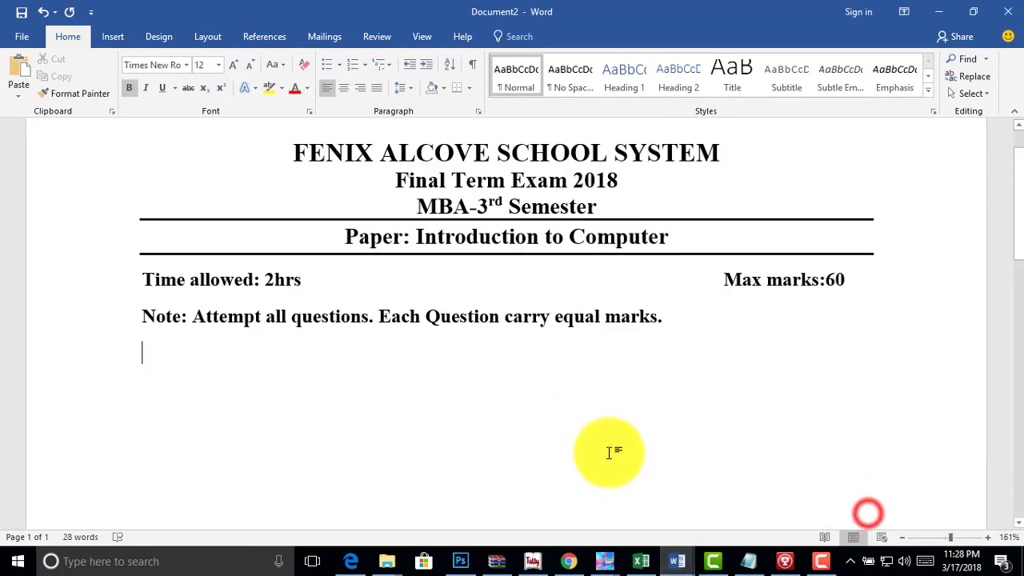
text(Q1. )
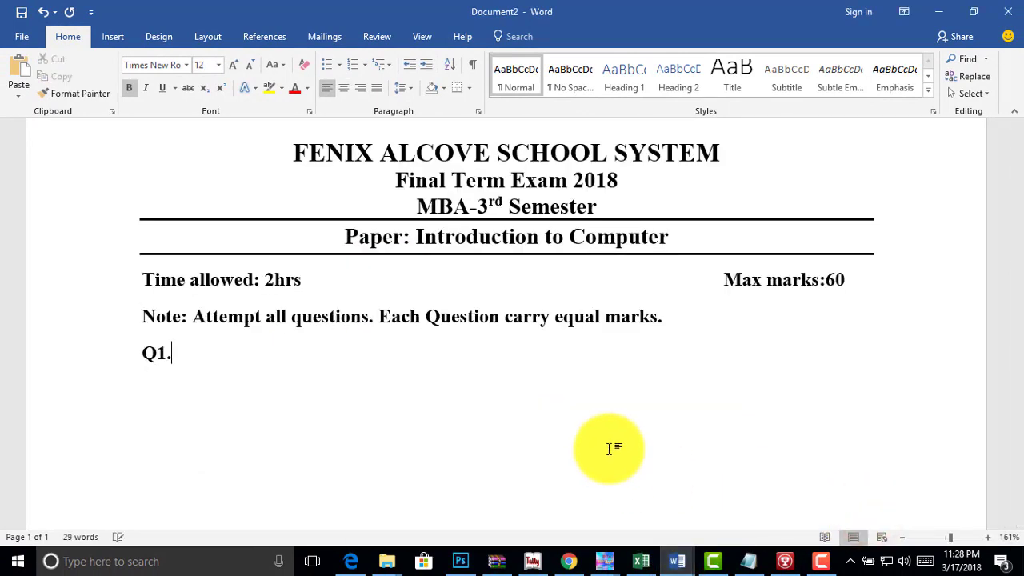
text(Define f)
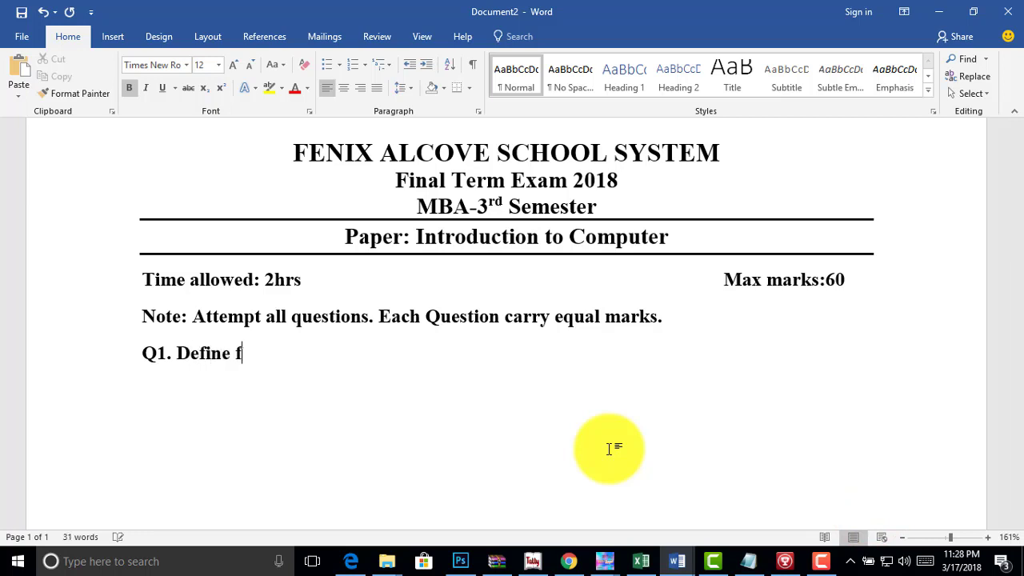
text(Co)
key(BackSpace)
key(BackSpace)
key(BackSpace)
text(co)
key(BackSpace)
key(BackSpace)
text(Computer)
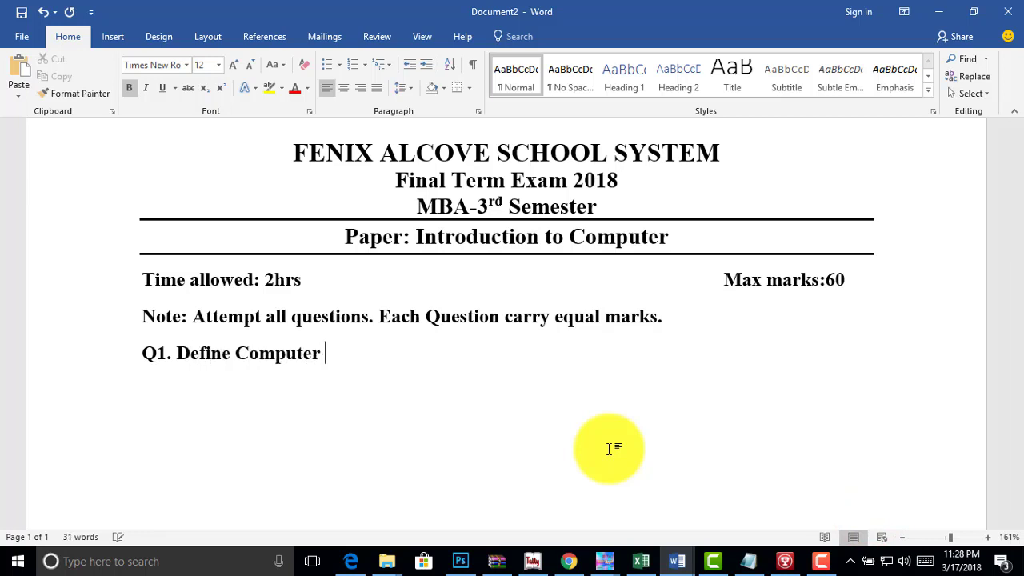
key(BackSpace)
text(.)
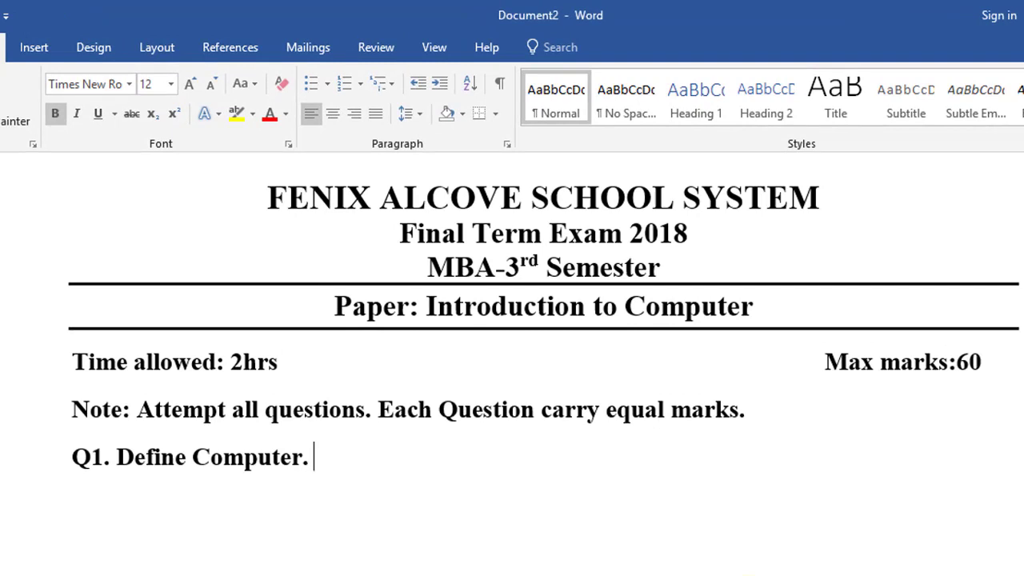
text(ex)
key(BackSpace)
key(BackSpace)
text(Exp)
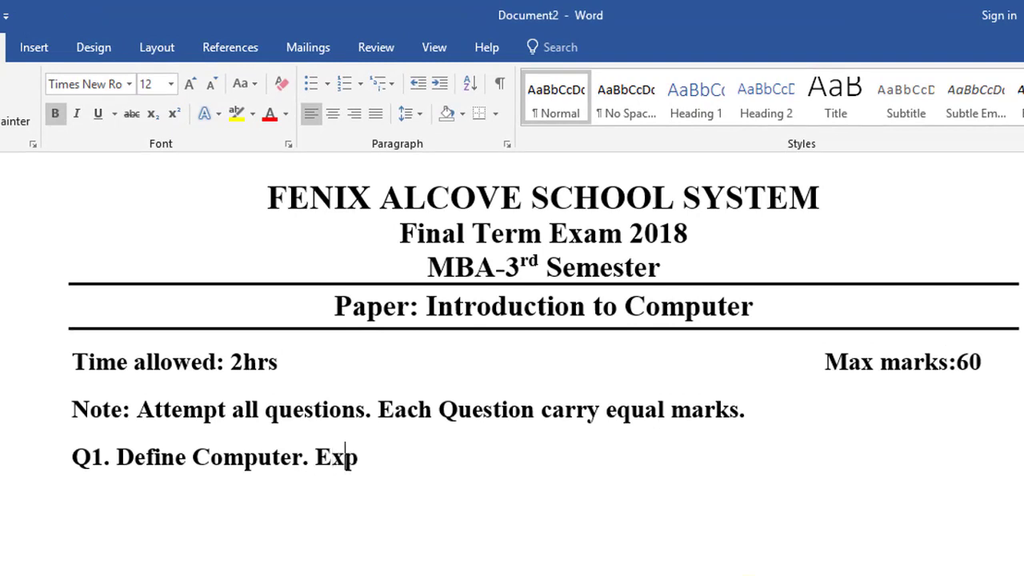
text(lain tuy)
key(BackSpace)
key(BackSpace)
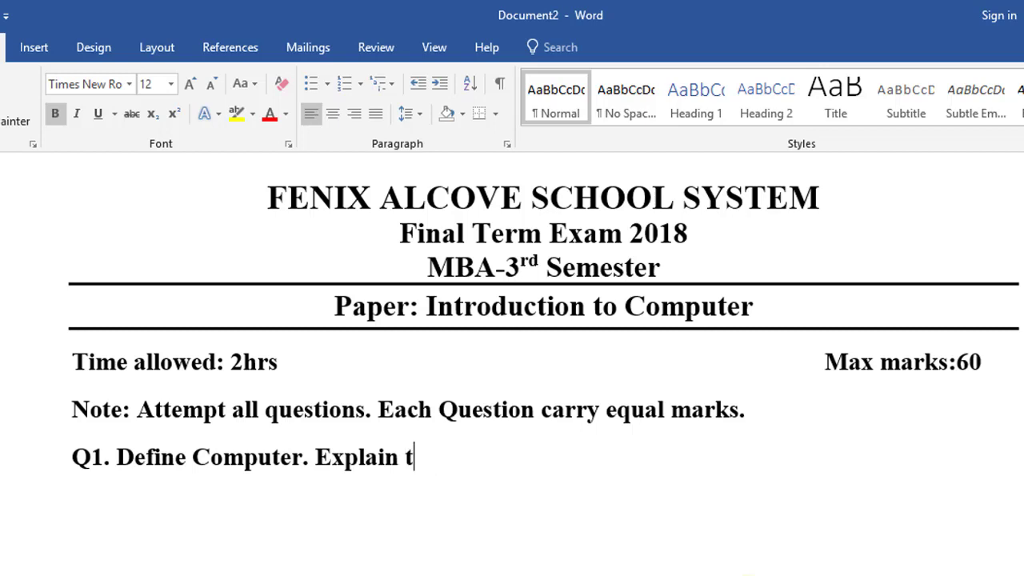
text(ypes of )
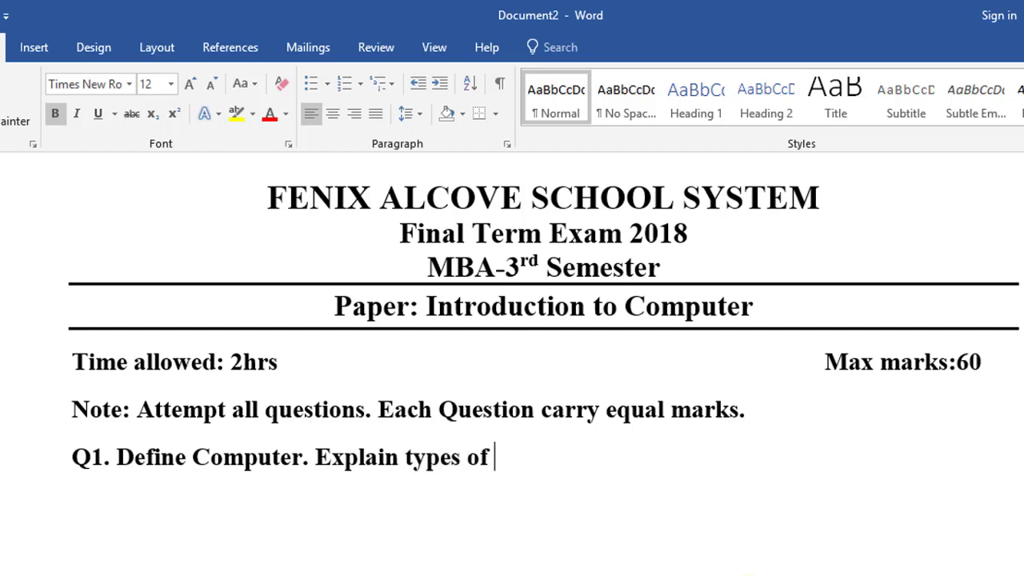
text(computer in )
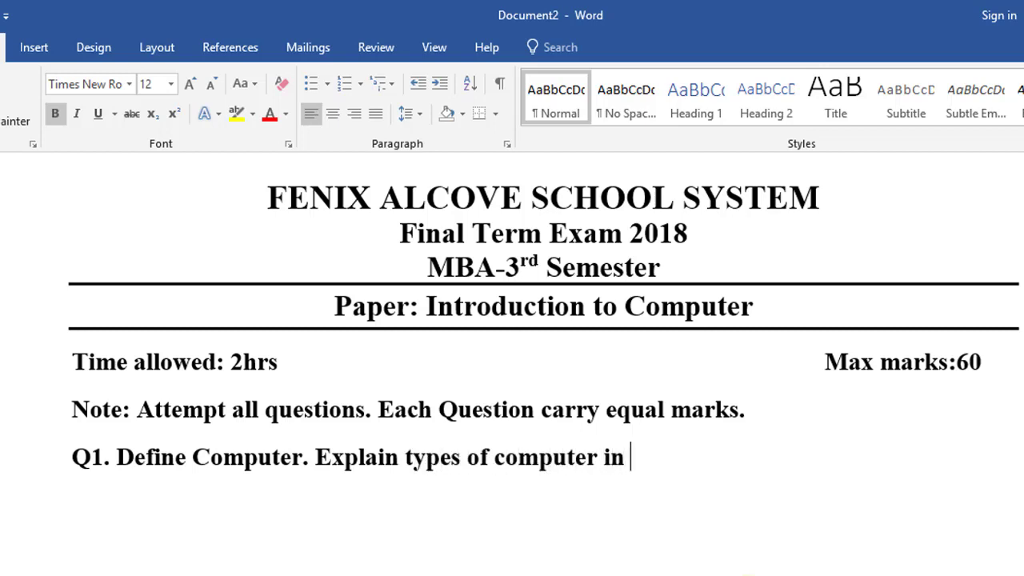
text(detai9l)
key(BackSpace)
key(BackSpace)
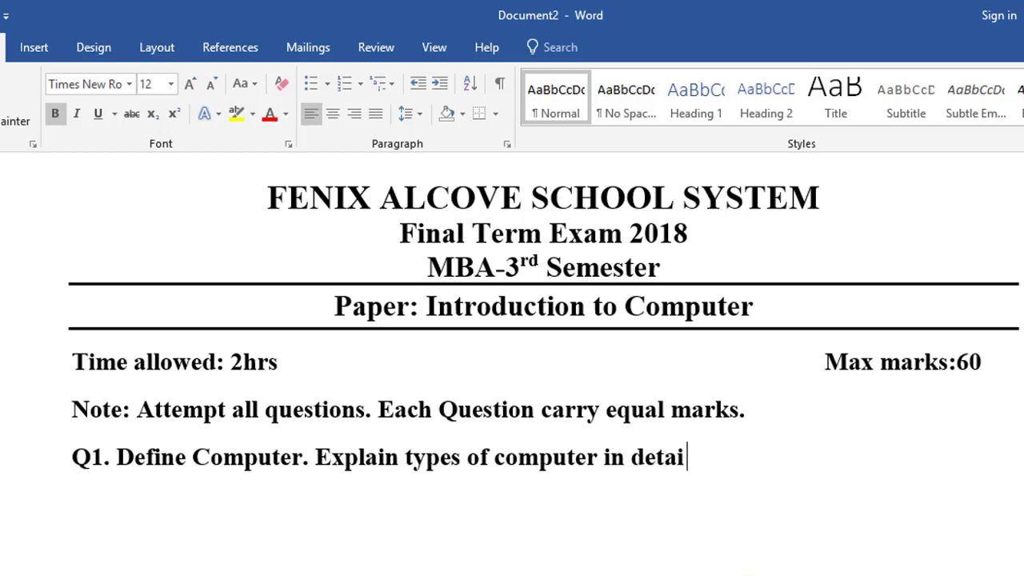
key(BackSpace)
text(il.)
key(Return)
Type 'Q2. Define hardware and software. Explain types of software in detail.'.
text(Q)
text(3)
key(BackSpace)
text(2. )
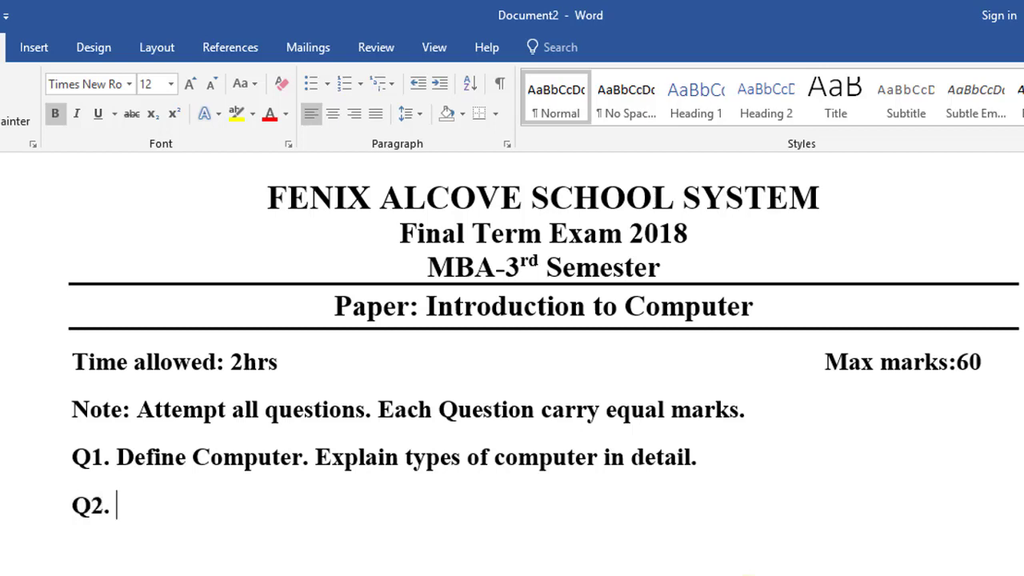
text(What)
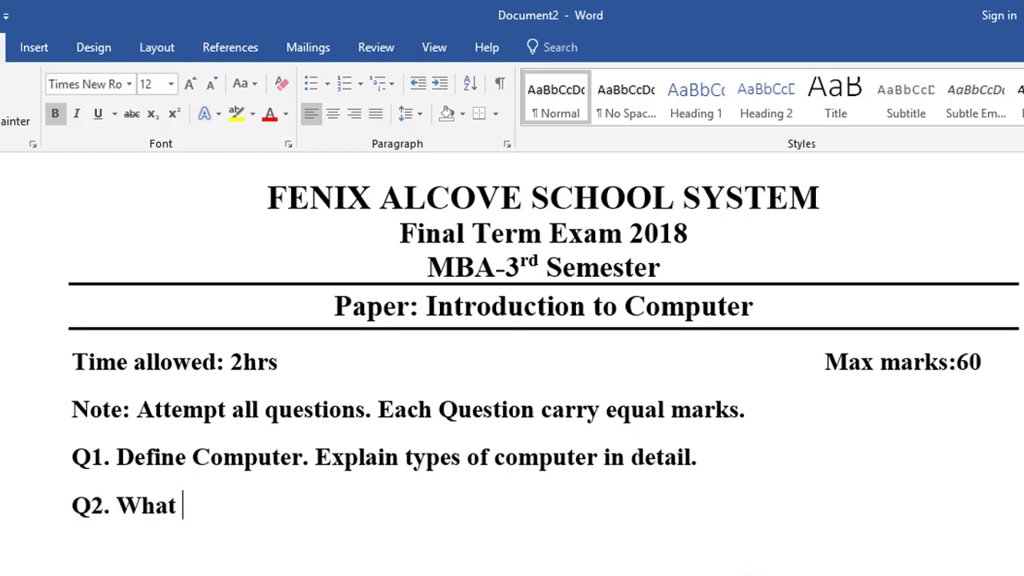
key(BackSpace)
key(BackSpace)
key(BackSpace)
key(BackSpace)
key(BackSpace)
key(BackSpace)
text(Def)
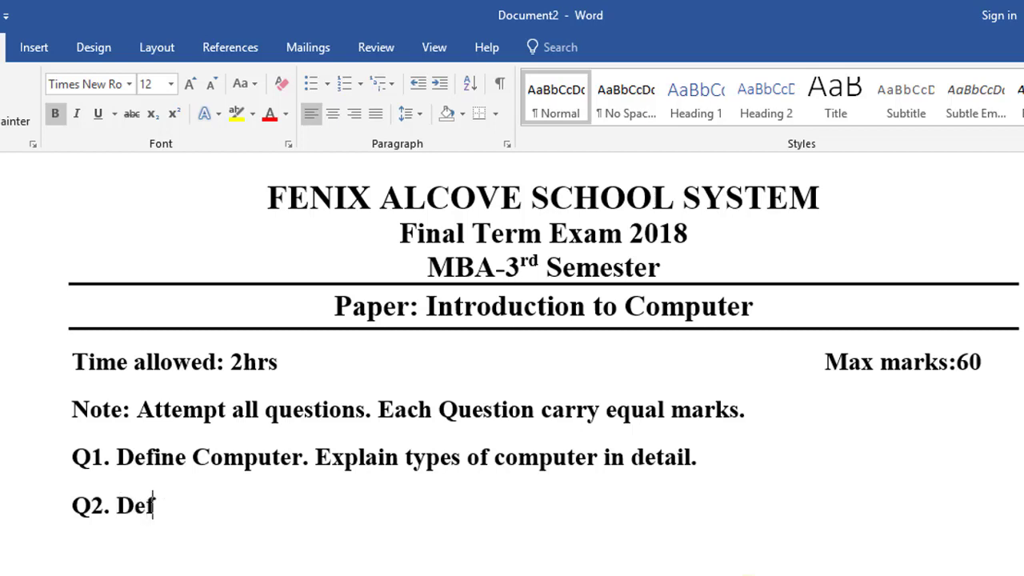
text(ine h)
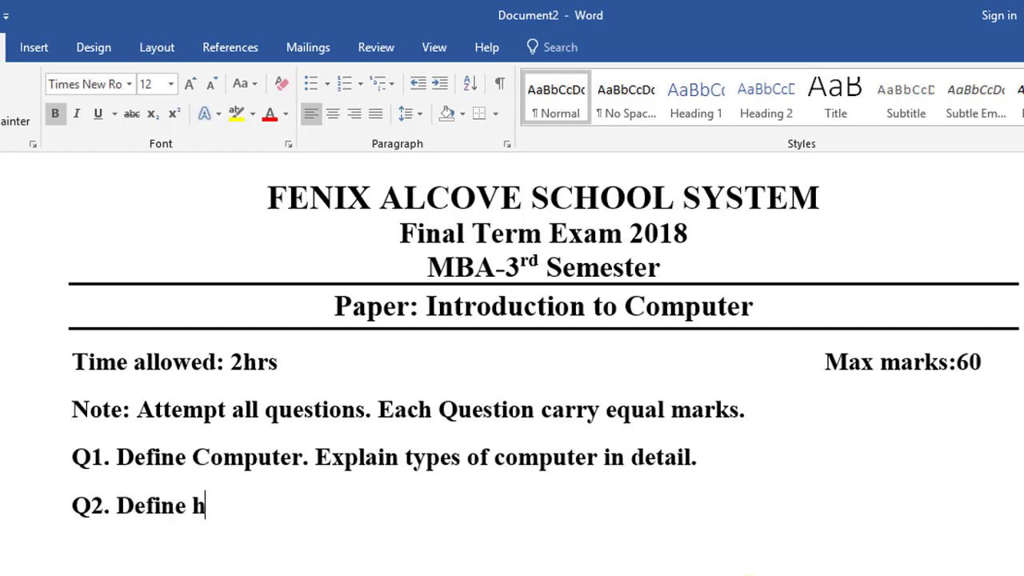
text(ardwar)
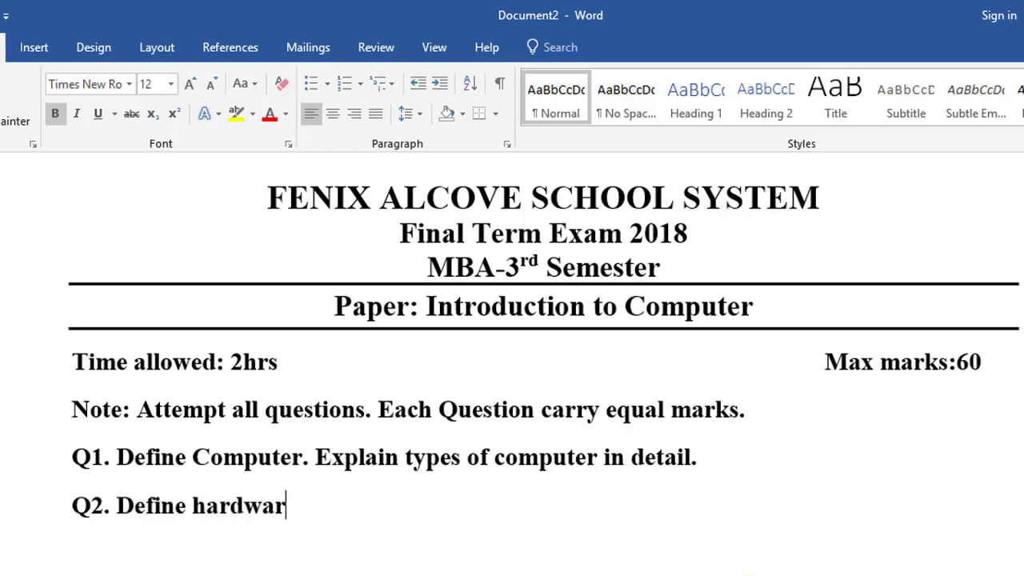
text(e and so)
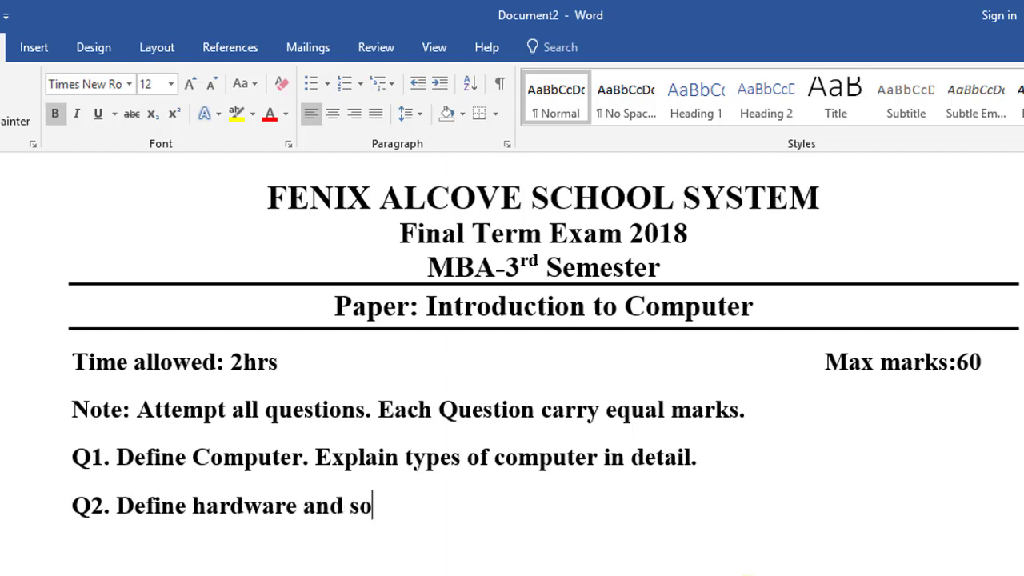
text(ftwaer)
key(BackSpace)
key(BackSpace)
text(re)
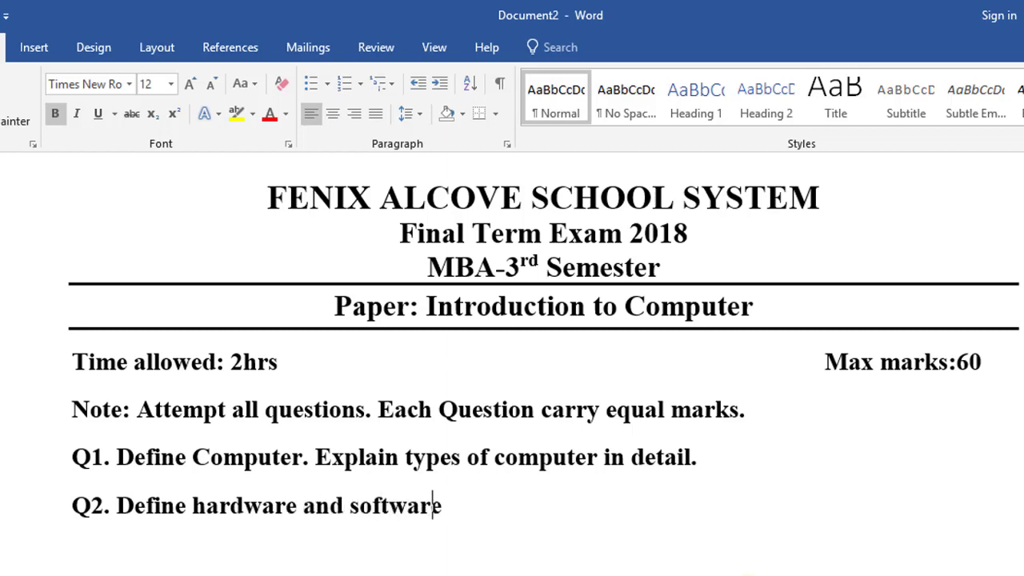
text(. Ex)
text(plain types)
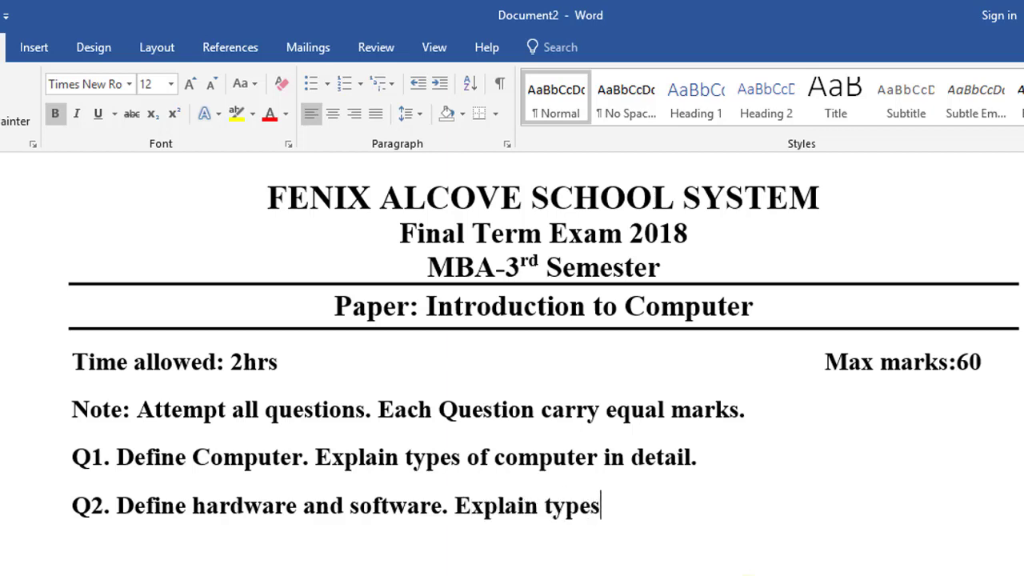
text( of softwwa)
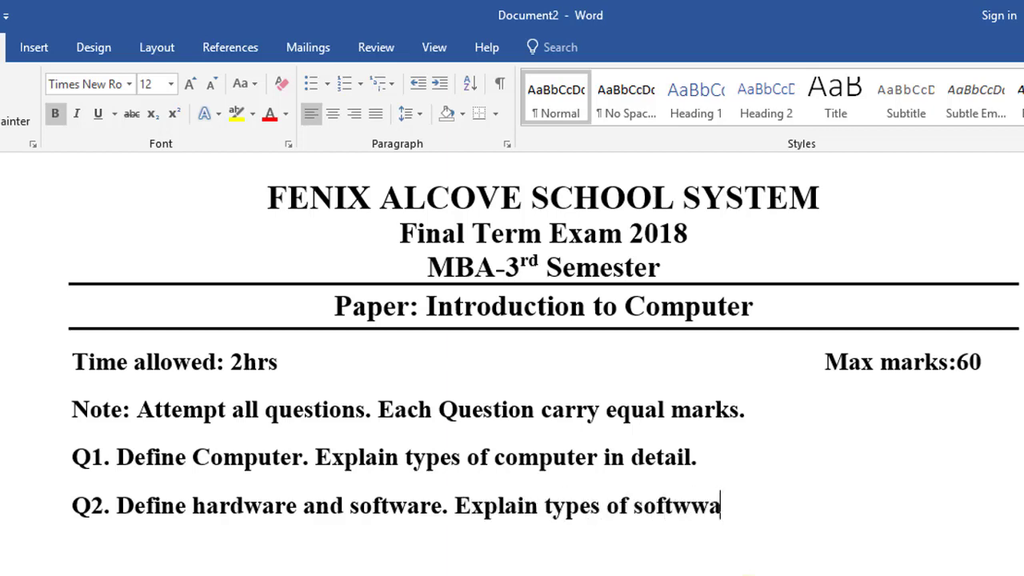
key(BackSpace)
key(BackSpace)
text(are in det)
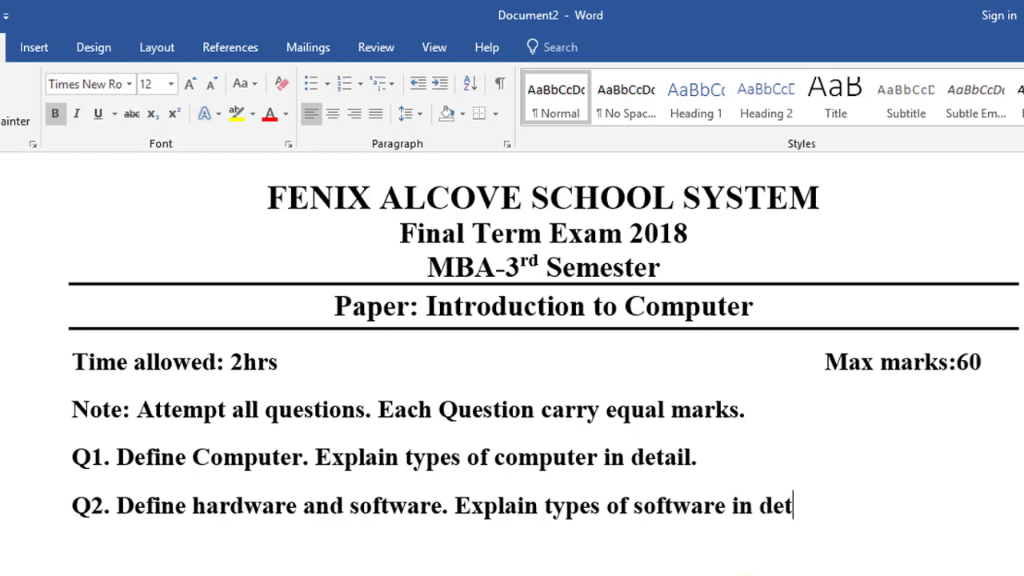
text(ail.)
key(Return)
Type 'Q3. Define Operating system. Explain two main types of operating system with examples'.
text(Q3)
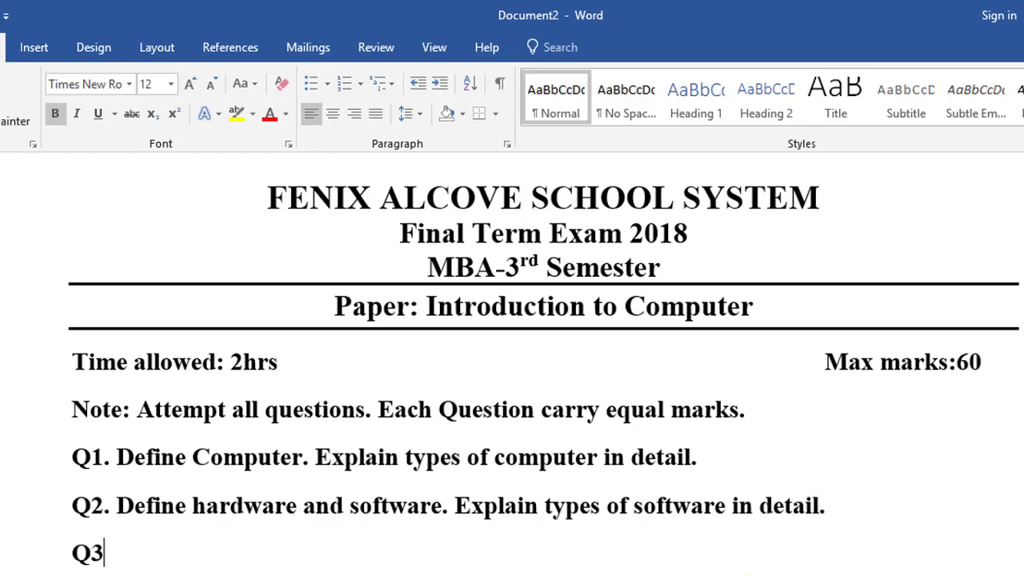
text(. Defi)
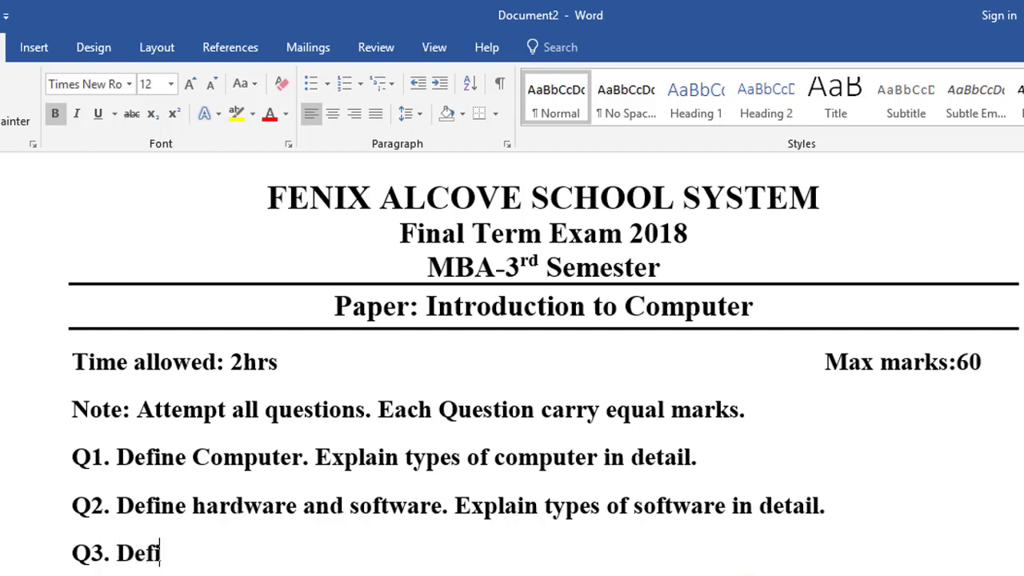
text(ne Opw)
key(BackSpace)
text(e)
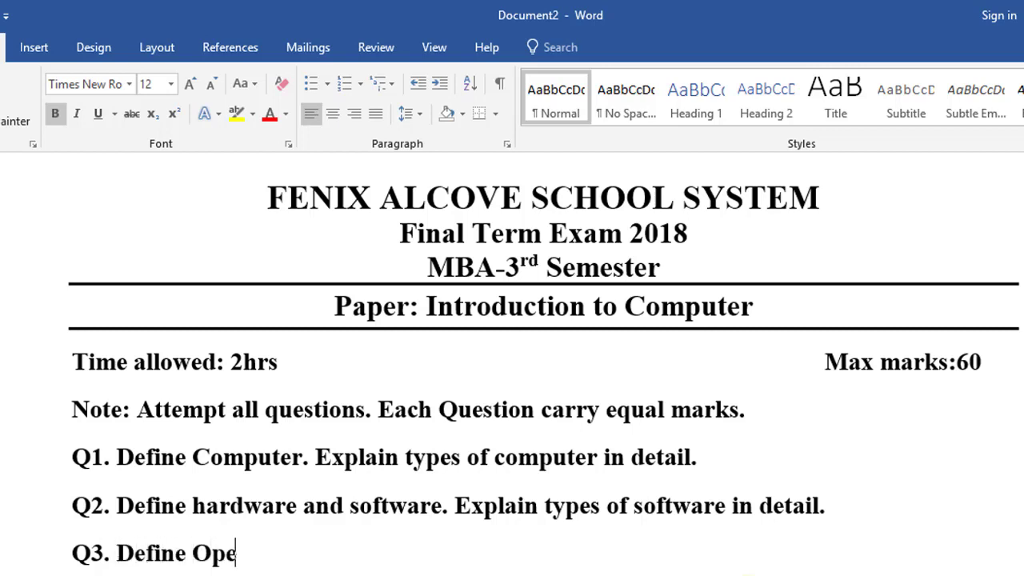
text(rating system )
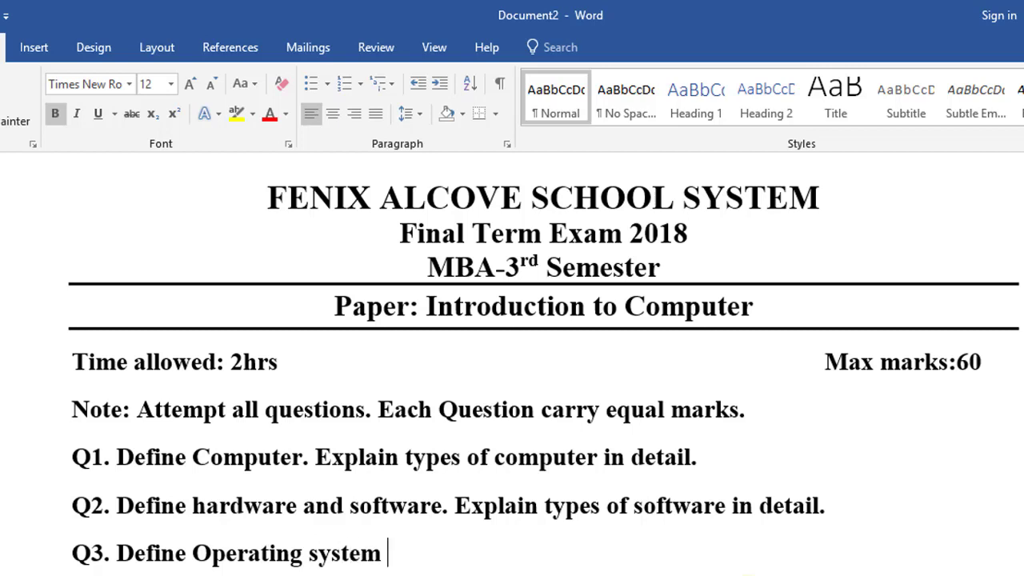
text(Ex)
text(pal)
key(BackSpace)
key(BackSpace)
text(lain )
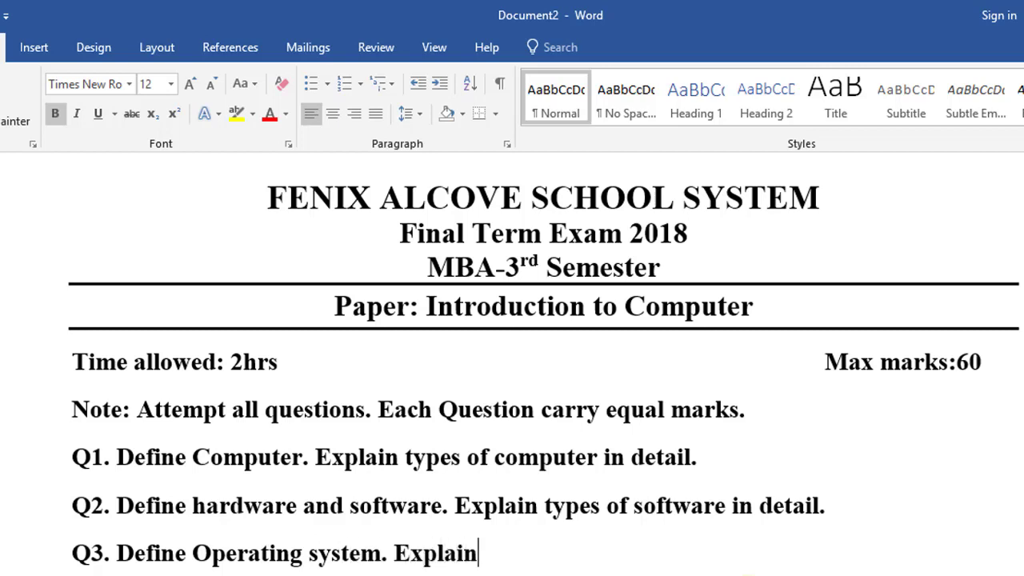
text(two )
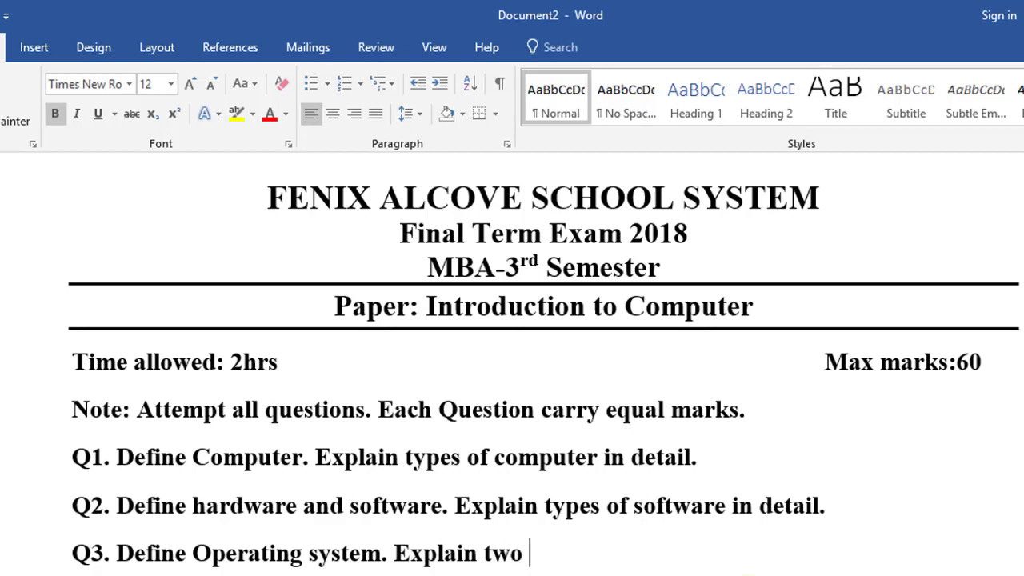
text(main ty9)
key(BackSpace)
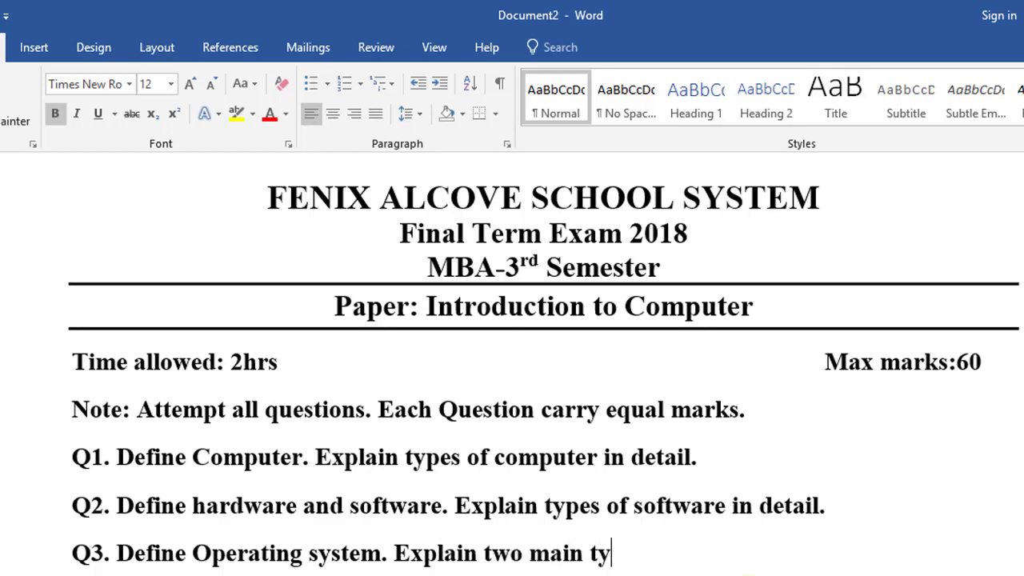
text(pes of oper)
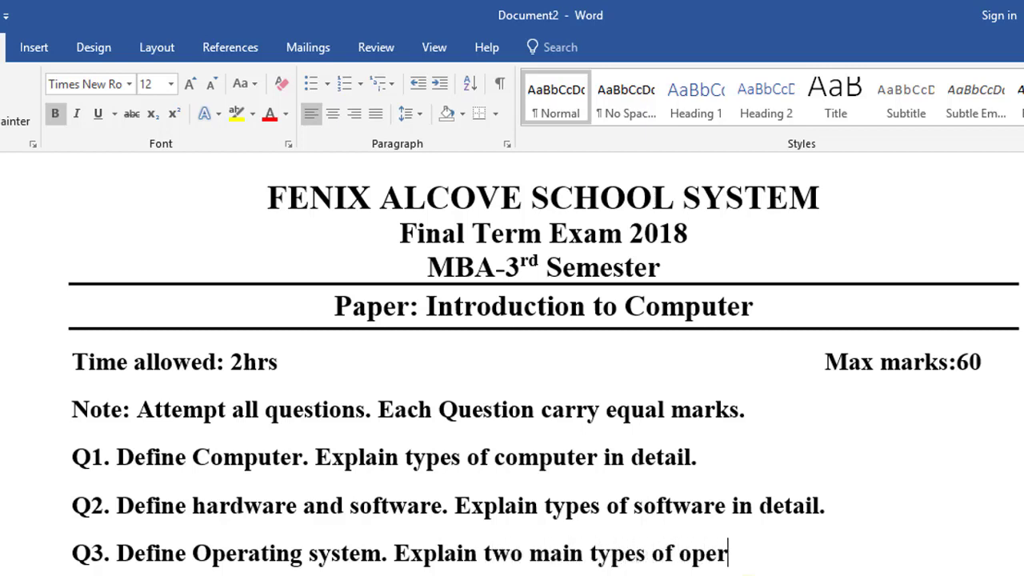
text(ating sy)
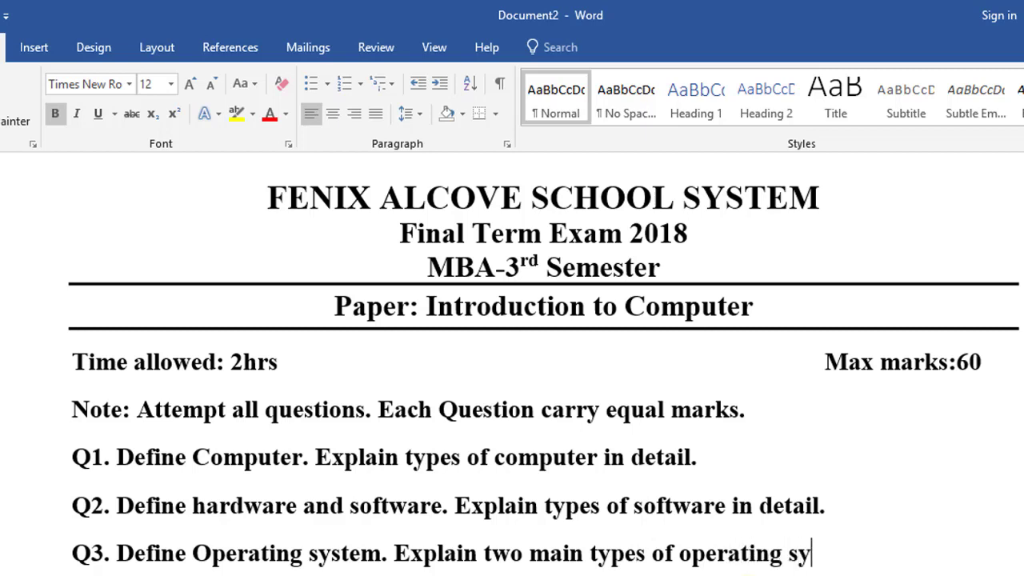
text(stem i)
key(BackSpace)
text(with )
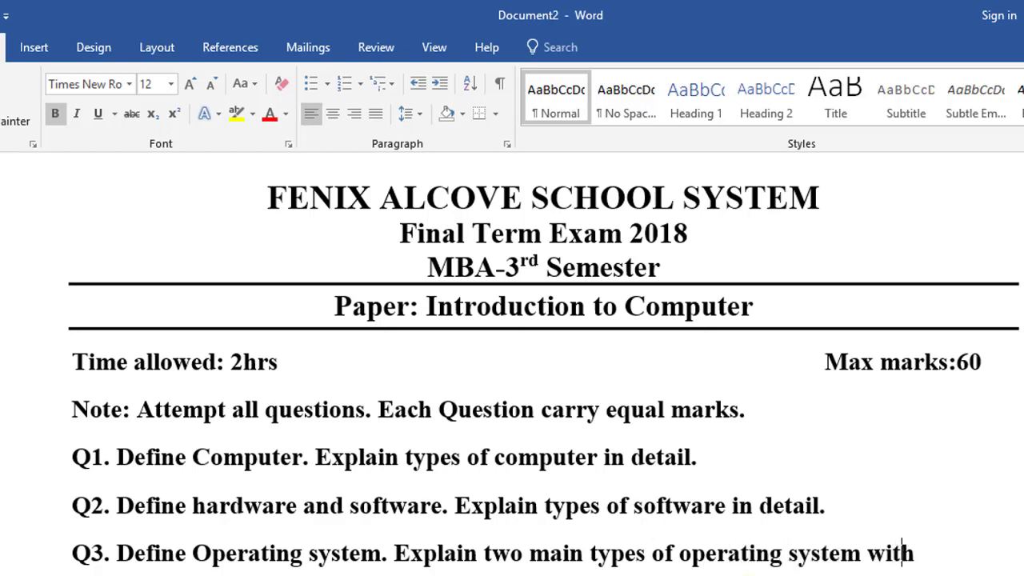
text(exam)
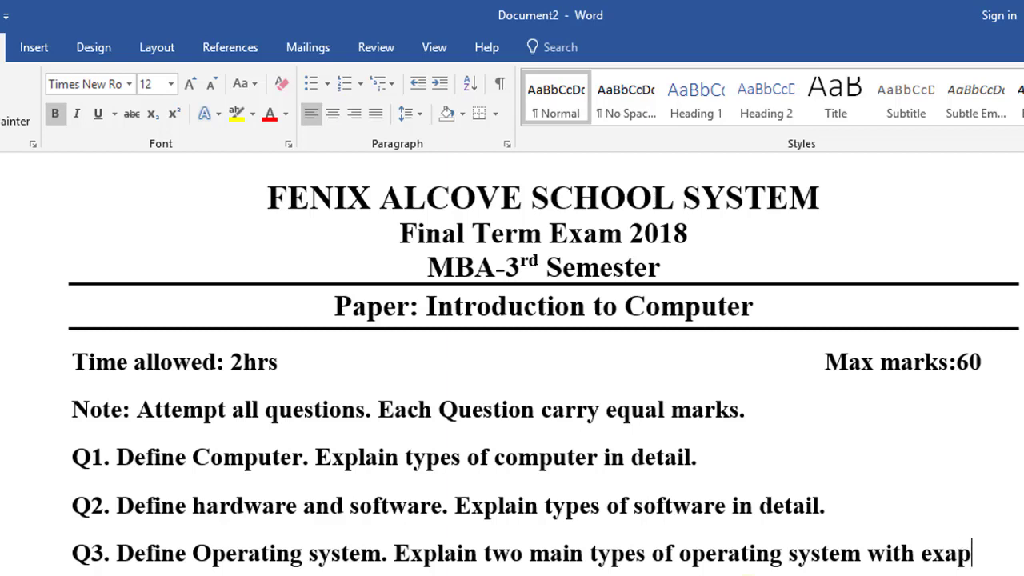
text(p)
key(BackSpace)
key(BackSpace)
text(m;e)
key(BackSpace)
key(BackSpace)
text(ples)
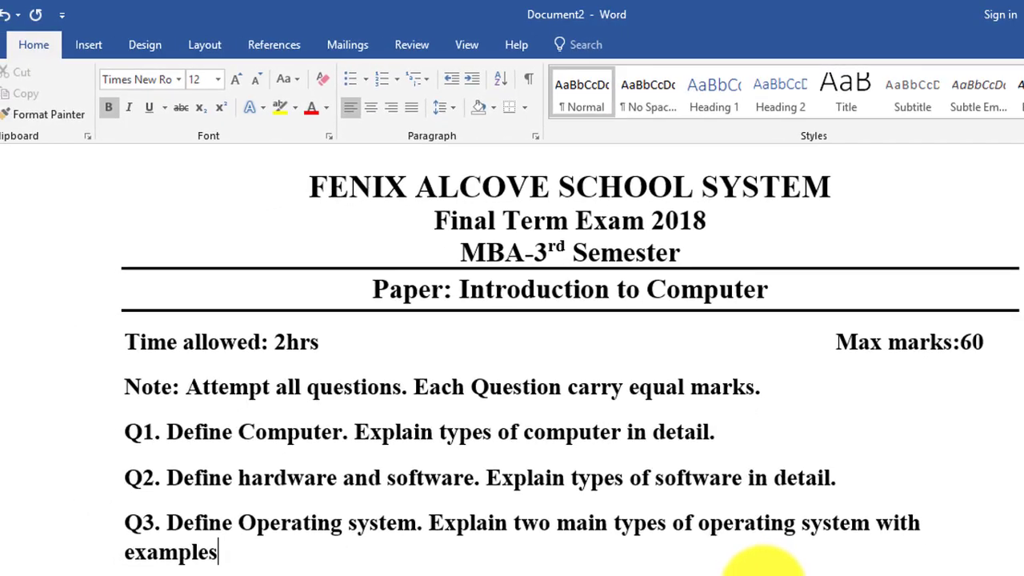
key(BackSpace)
text(s)
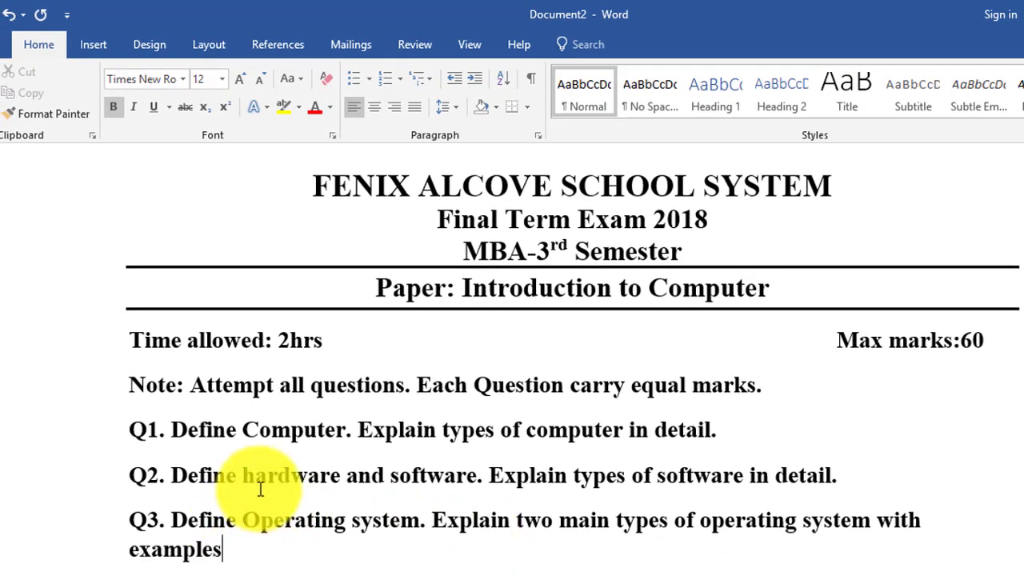
Remove bold from Q1–Q3 and end Q3 with a period.
drag(126, 428, 270, 551)
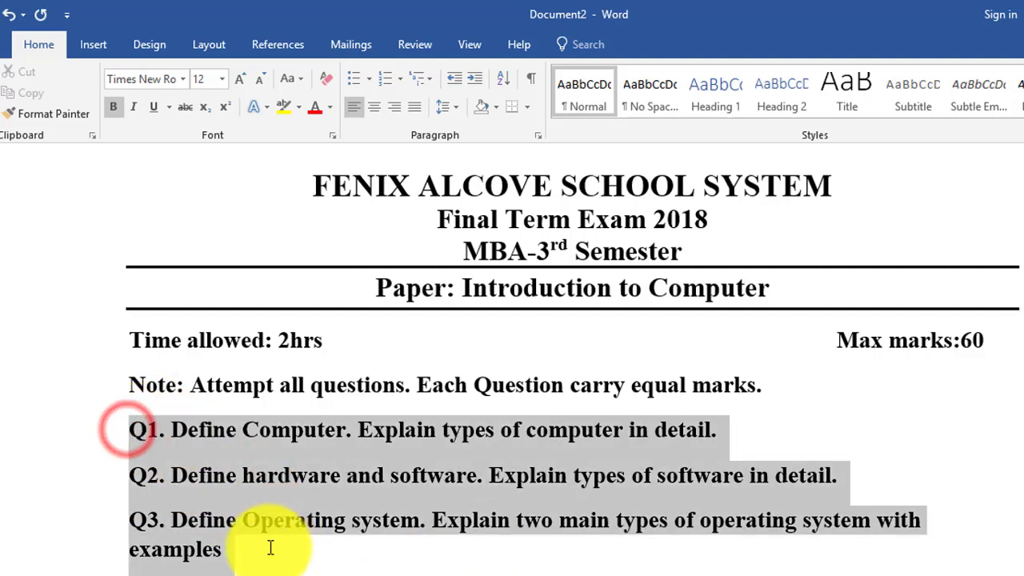
click(113, 107)
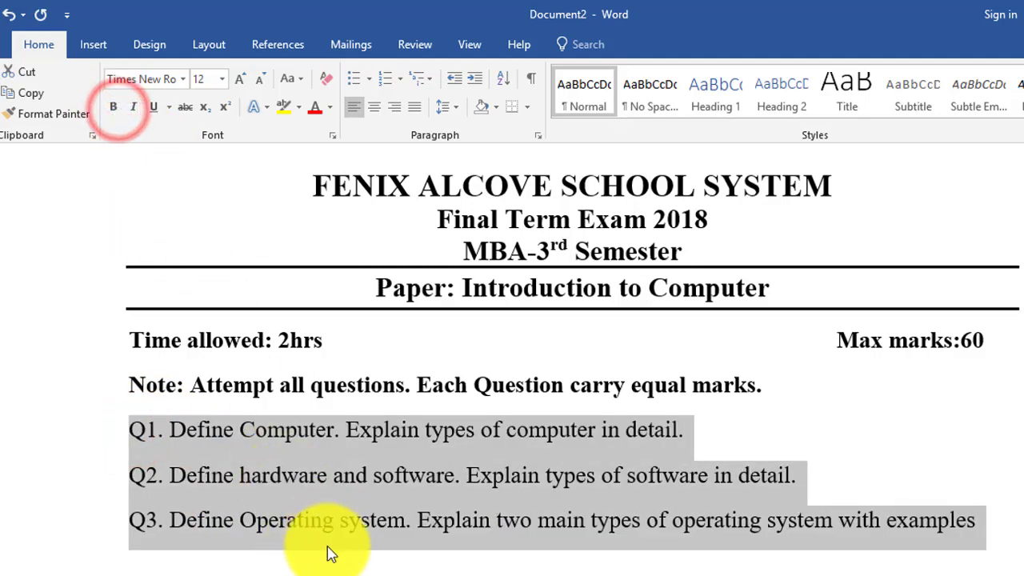
click(538, 563)
click(987, 530)
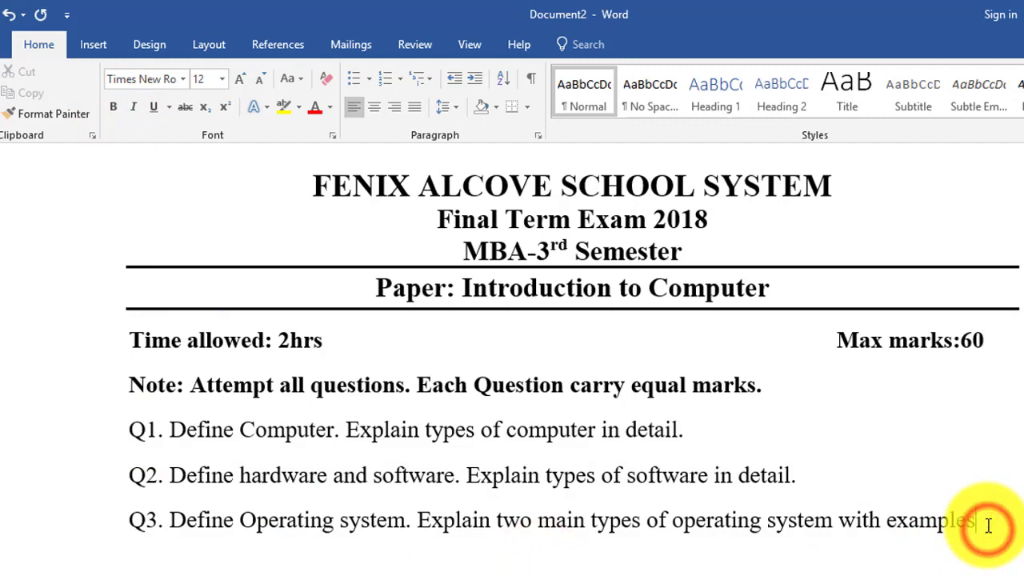
text(.)
Add Q4 with the pasted question 'Write steps for superscript for a2 in order to make a²'.
key(Return)
text(Q4)
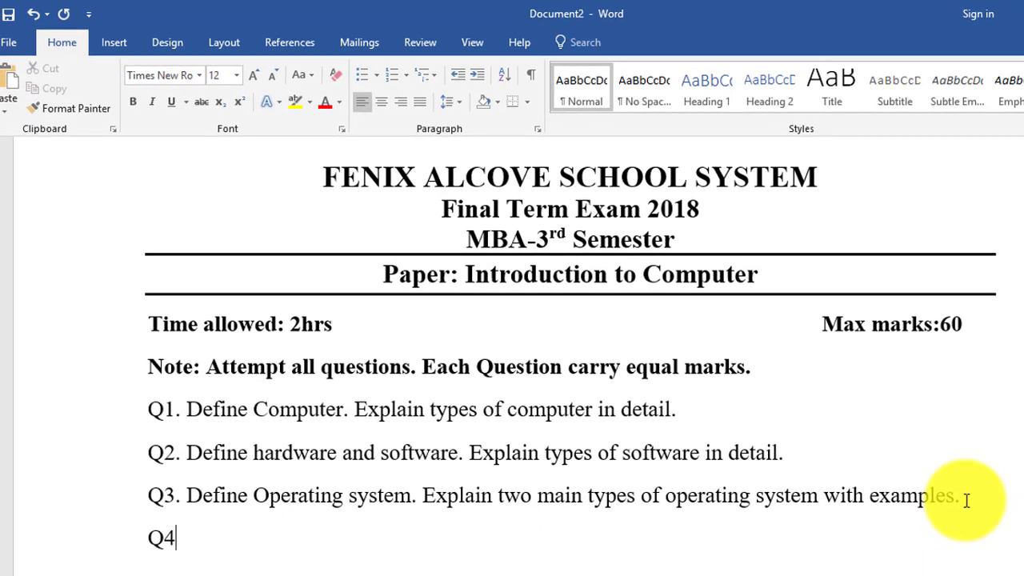
text(.)
scroll(754, 457, down, 2)
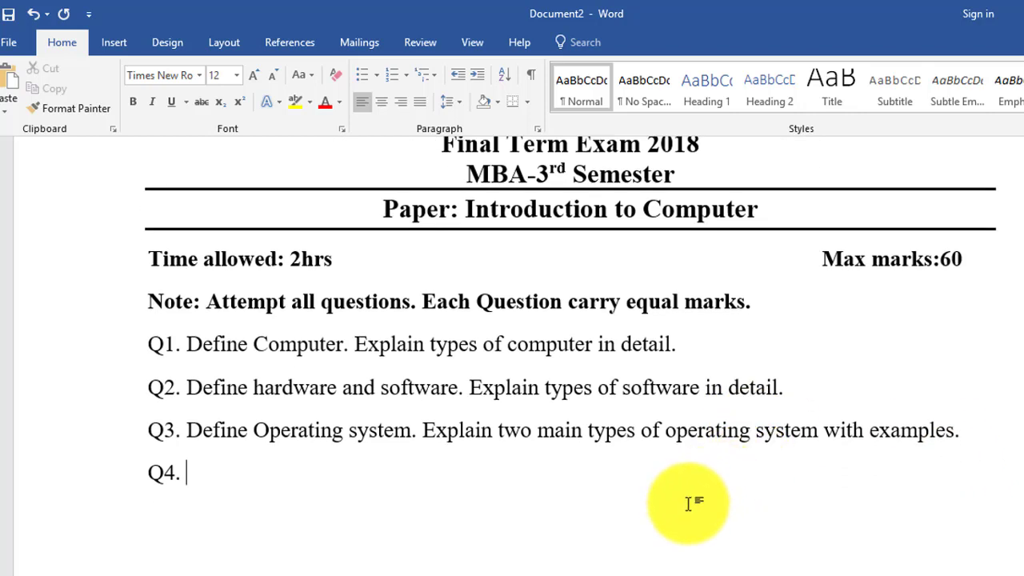
text(Write steps for superscript for” a2” in order to make “a2”.)
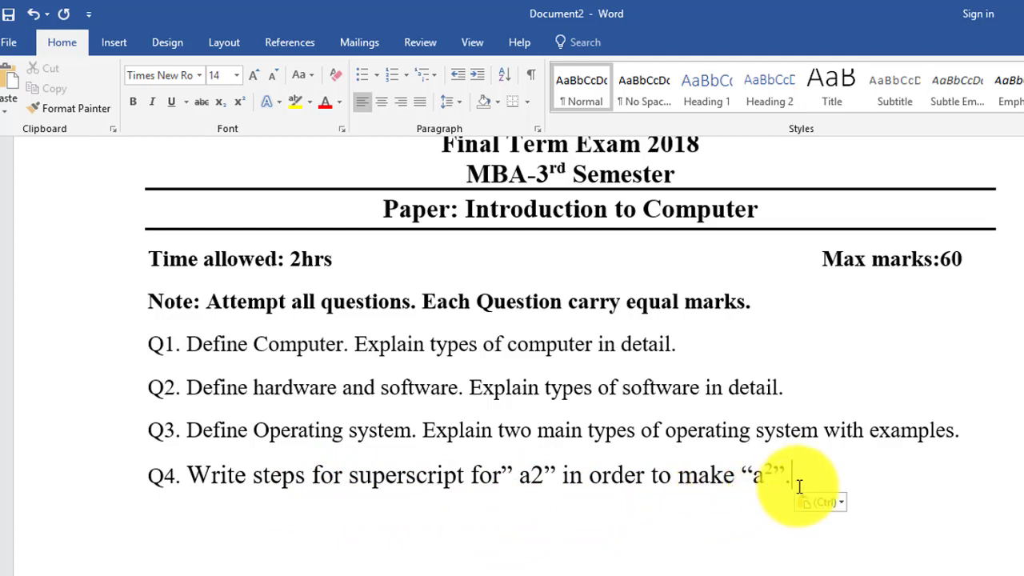
key(Return)
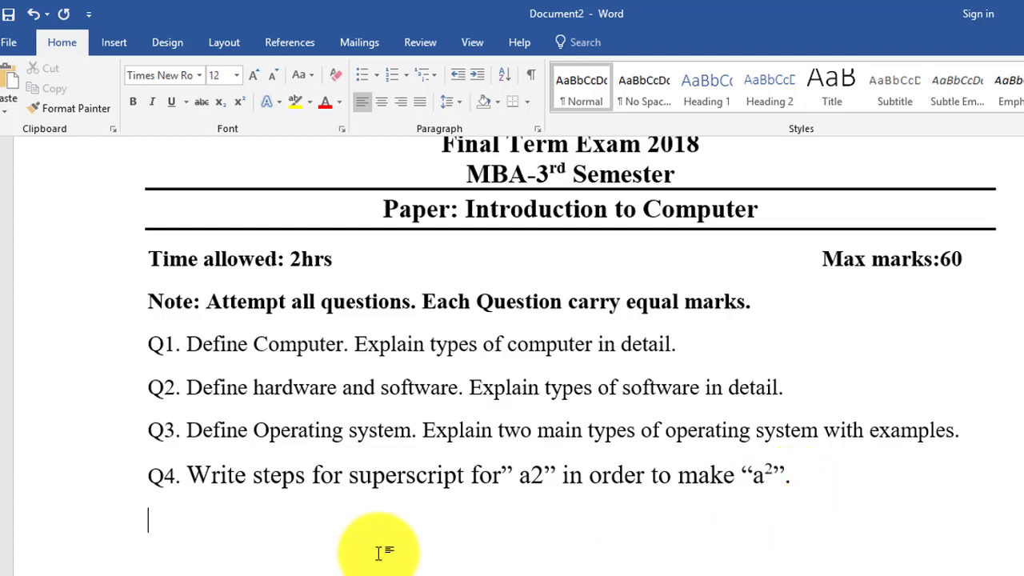
scroll(378, 552, down, 3)
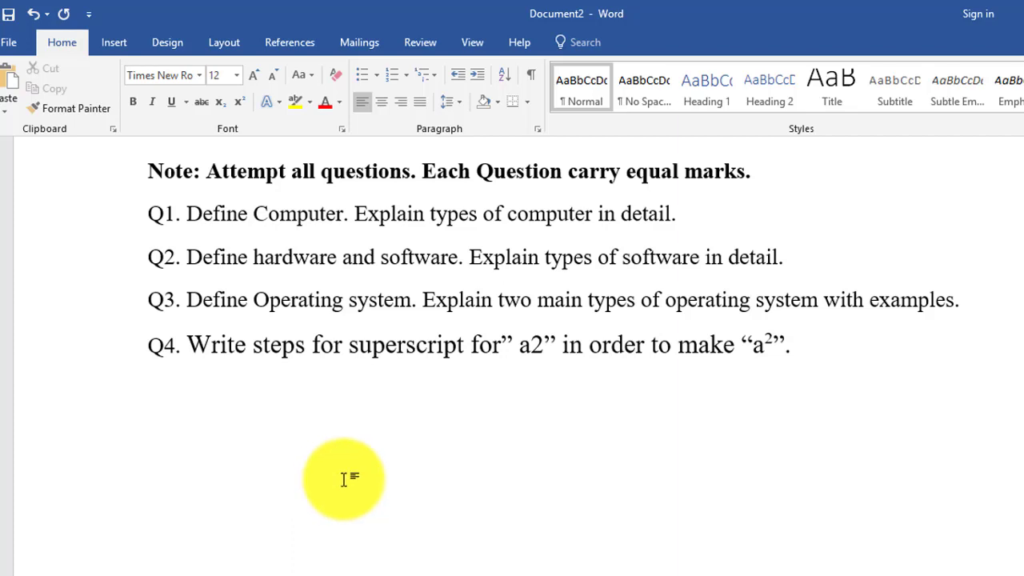
key(Tab)
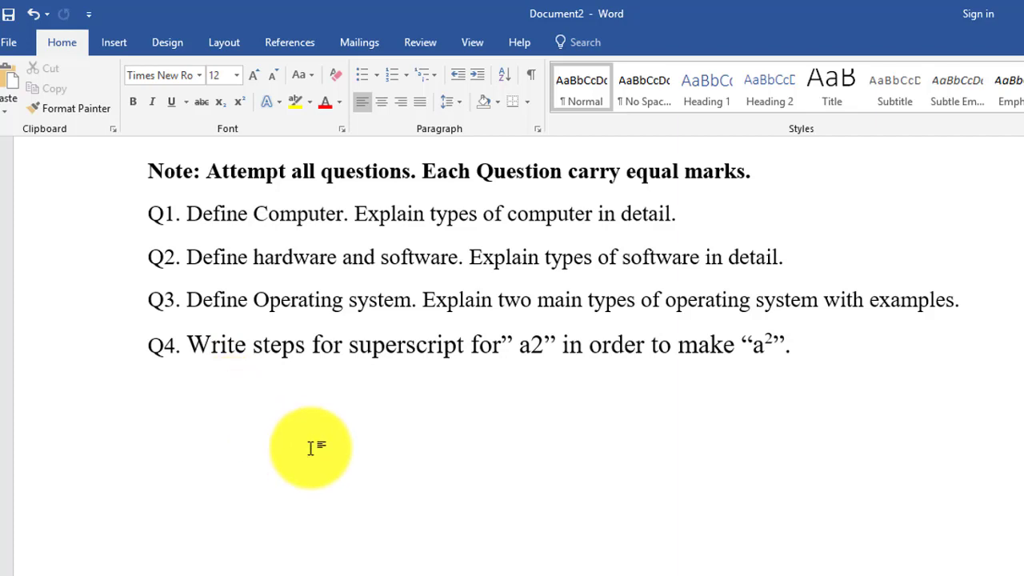
Paste the ribbon screenshot below Q4.
key(ctrl+v)
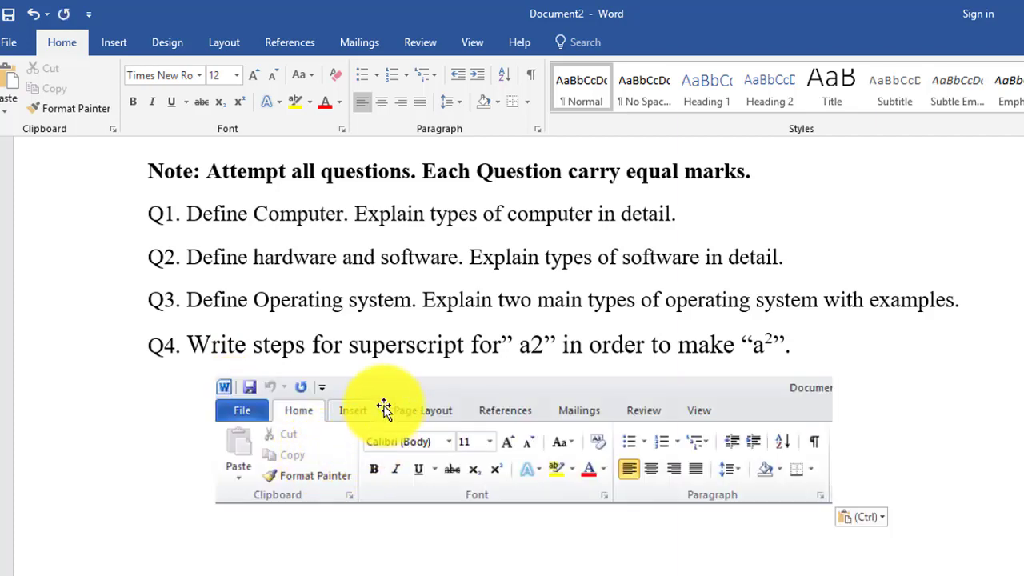
click(384, 404)
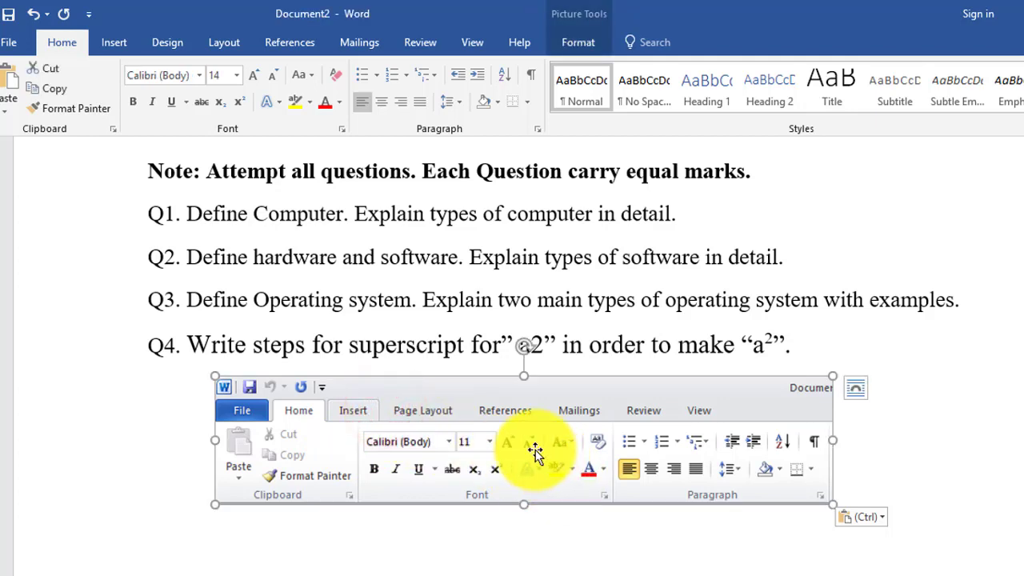
click(931, 483)
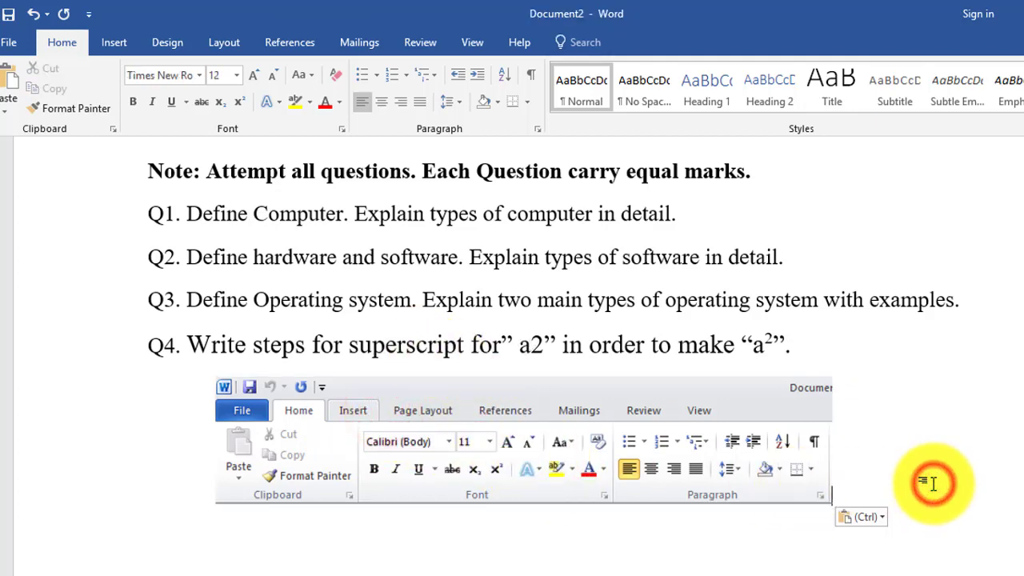
click(930, 484)
Add Q5 with the pasted question about calculating average, sum, count, max and min.
text(Q5.)
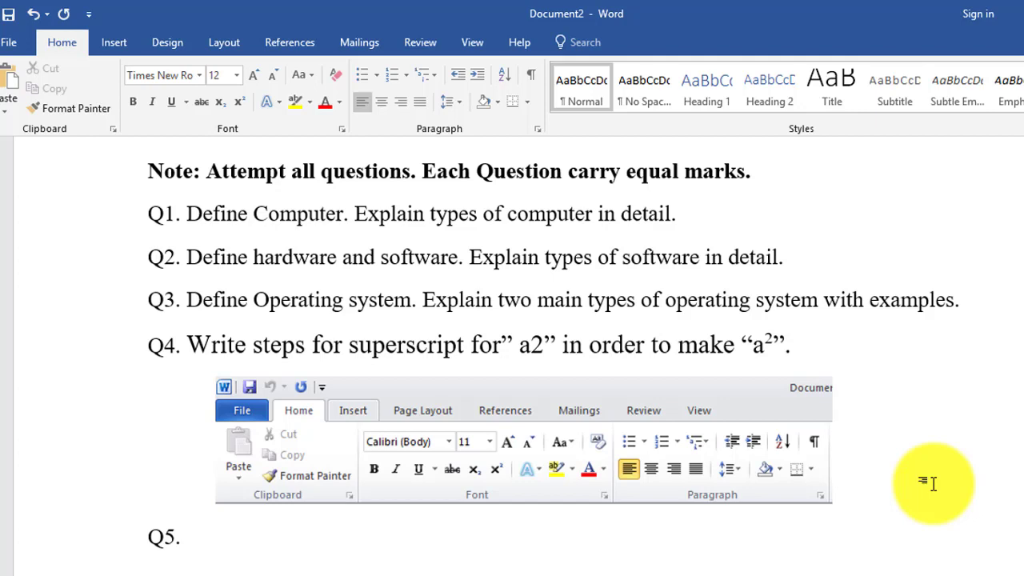
text(Calculate average, sum, count, max, min for the following.)
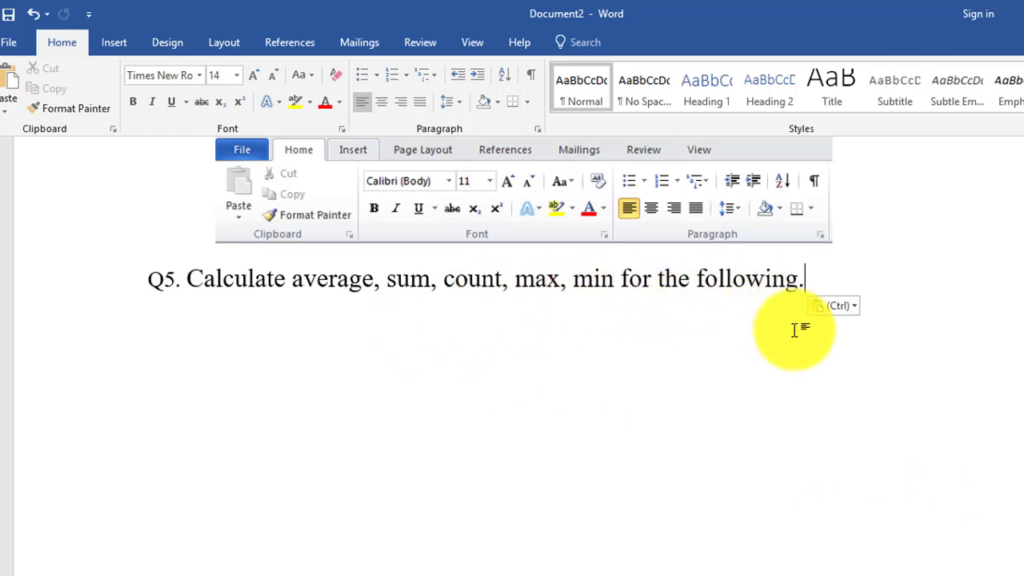
key(Return)
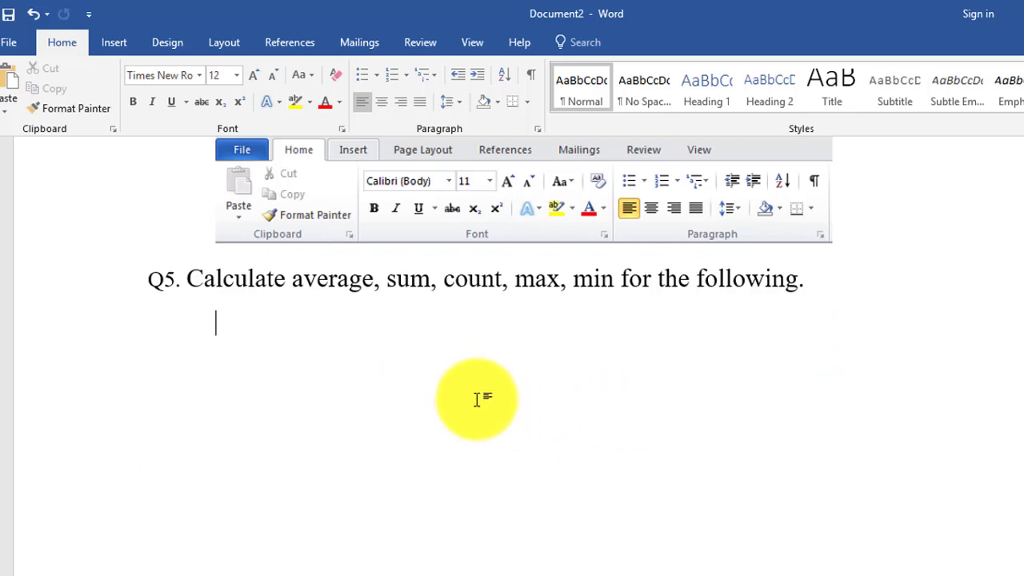
Paste the spreadsheet image of five numbers and align it under Q5.
key(ctrl+v)
drag(334, 349, 383, 333)
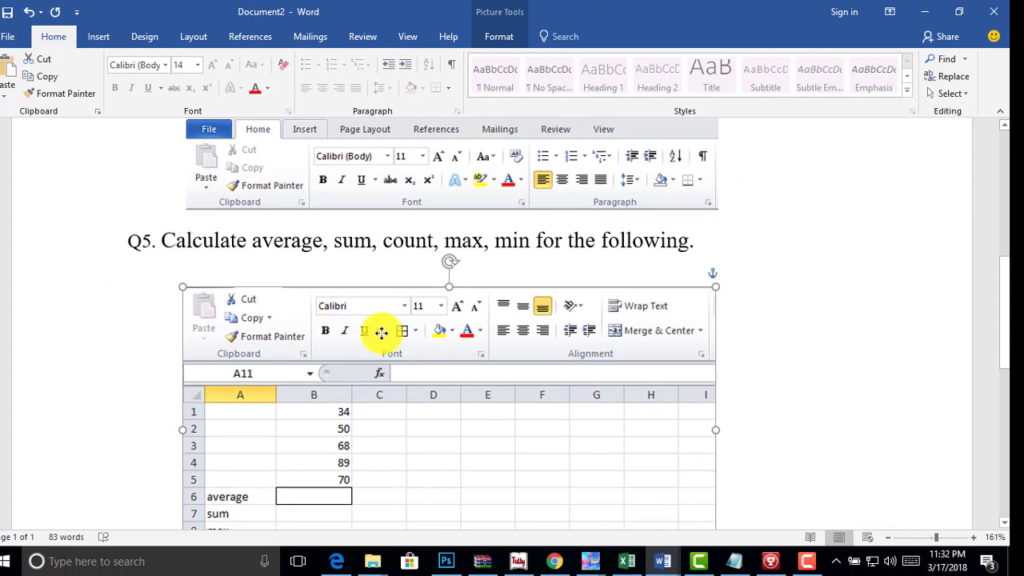
scroll(456, 368, down, 2)
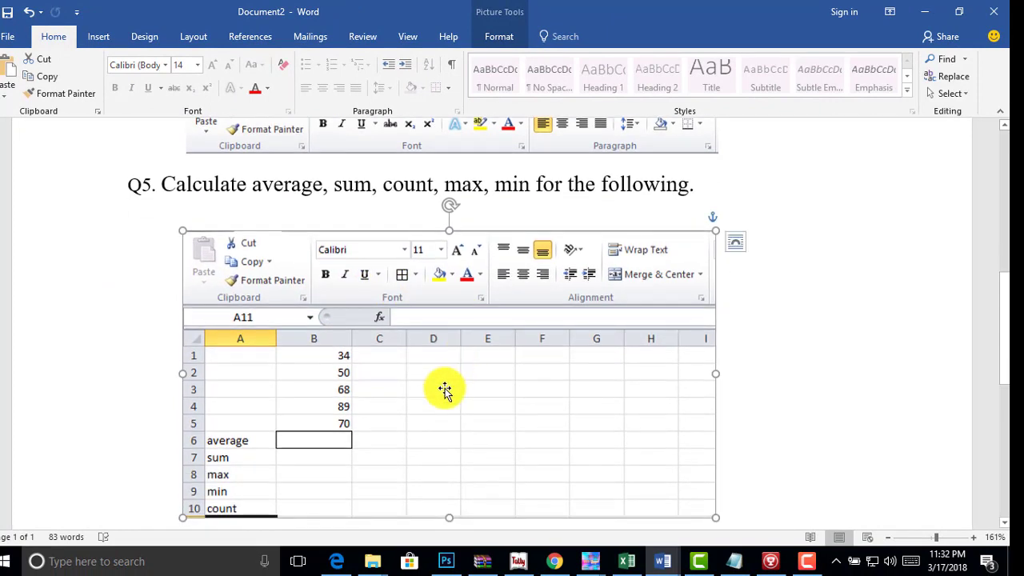
scroll(444, 388, down, 1)
scroll(443, 388, up, 1)
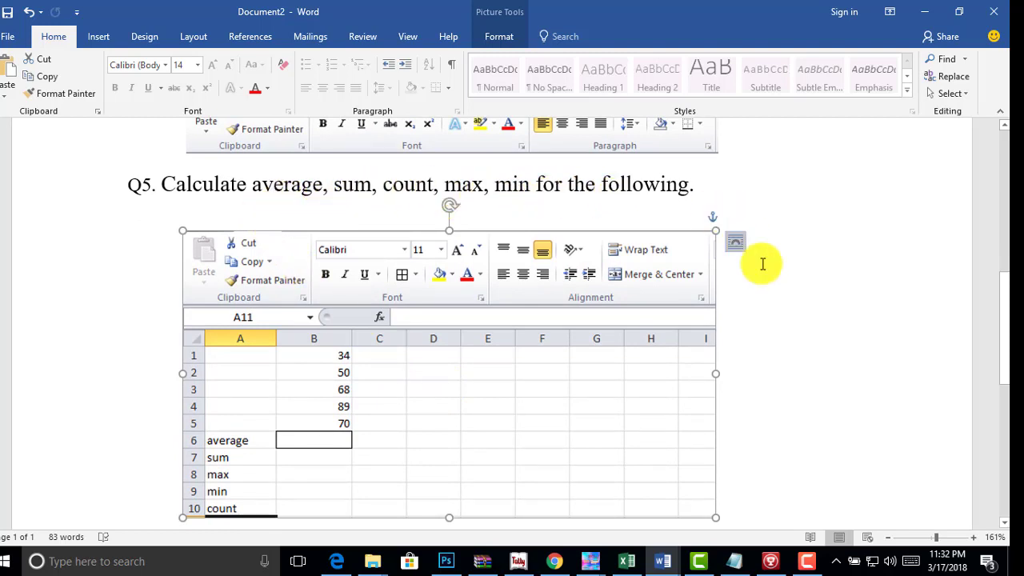
scroll(770, 331, up, 1)
scroll(770, 332, down, 1)
scroll(771, 331, down, 2)
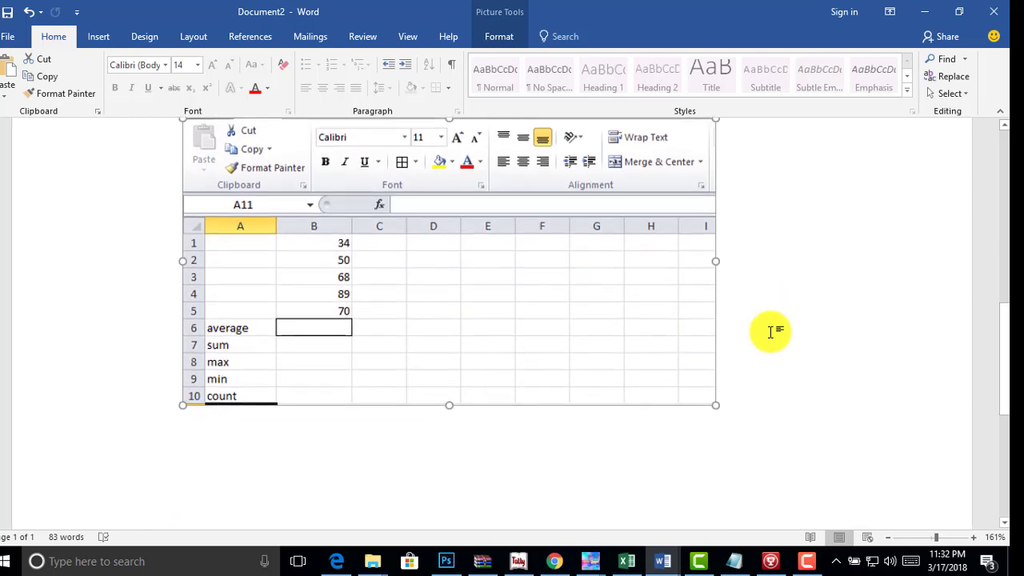
scroll(771, 331, up, 2)
scroll(771, 331, up, 2)
scroll(771, 331, up, 1)
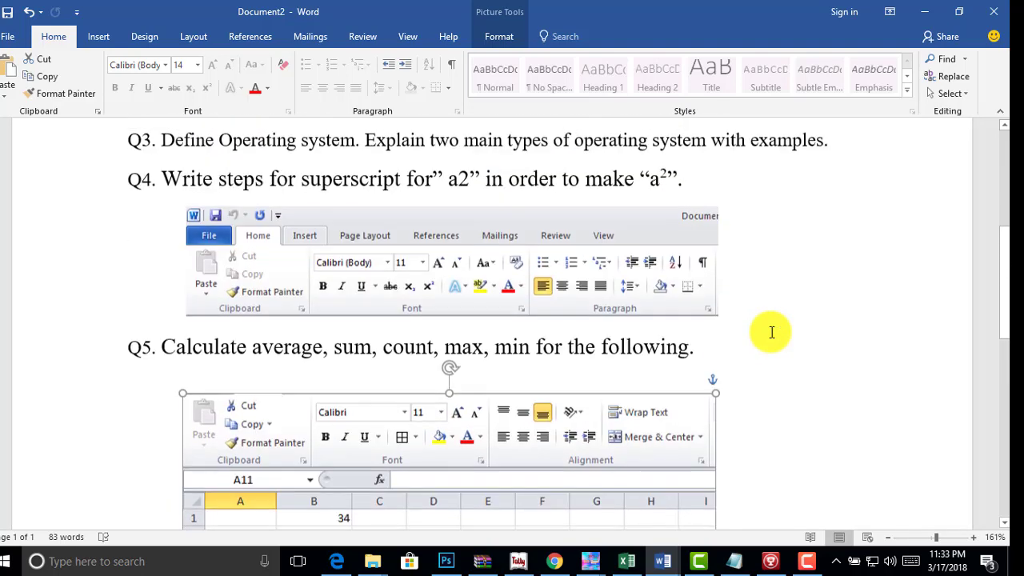
scroll(771, 332, down, 4)
scroll(770, 331, down, 3)
scroll(770, 331, down, 5)
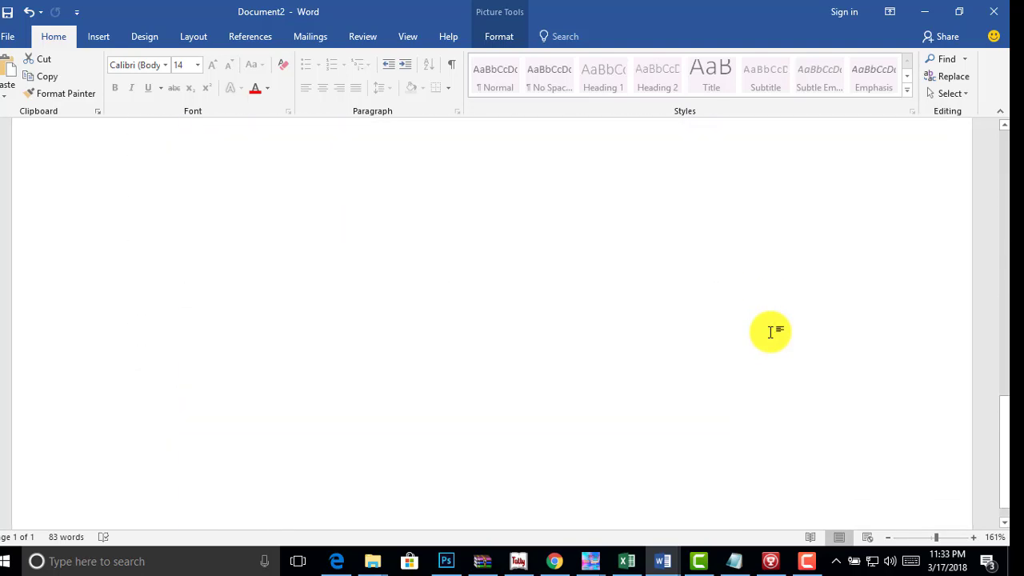
scroll(770, 331, up, 5)
scroll(770, 331, up, 4)
scroll(773, 329, up, 4)
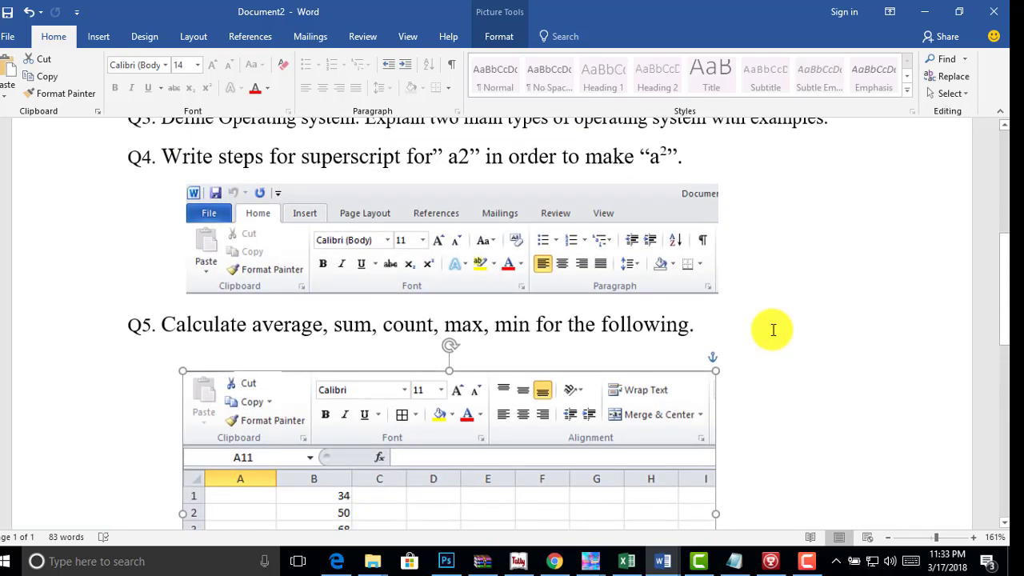
scroll(773, 330, up, 4)
scroll(773, 329, up, 1)
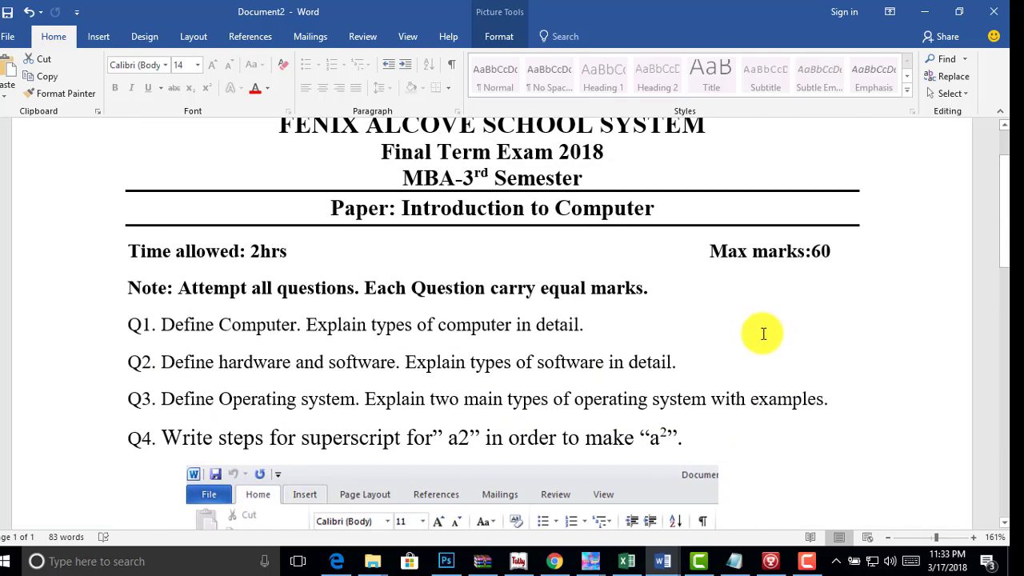
scroll(748, 328, up, 1)
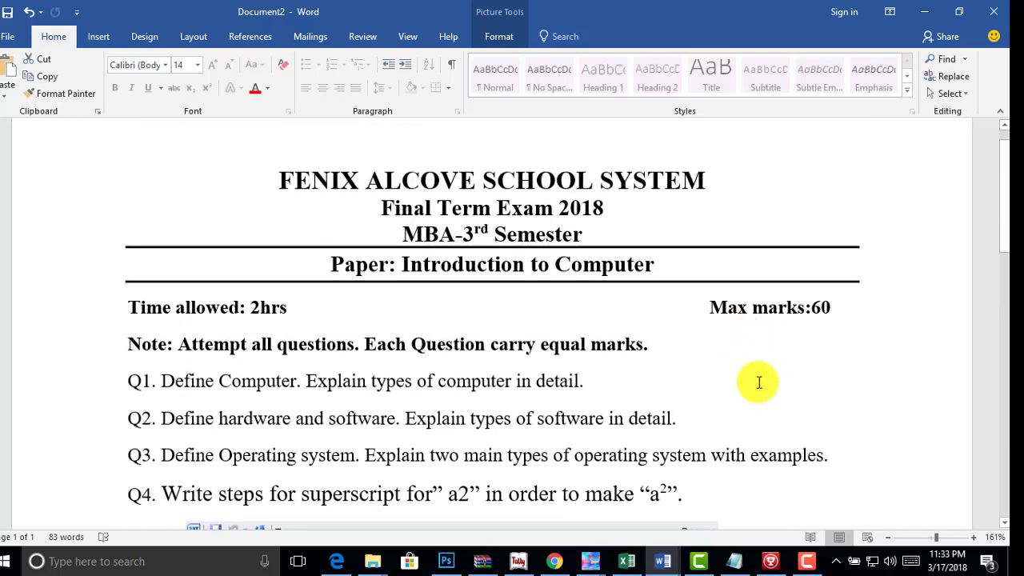